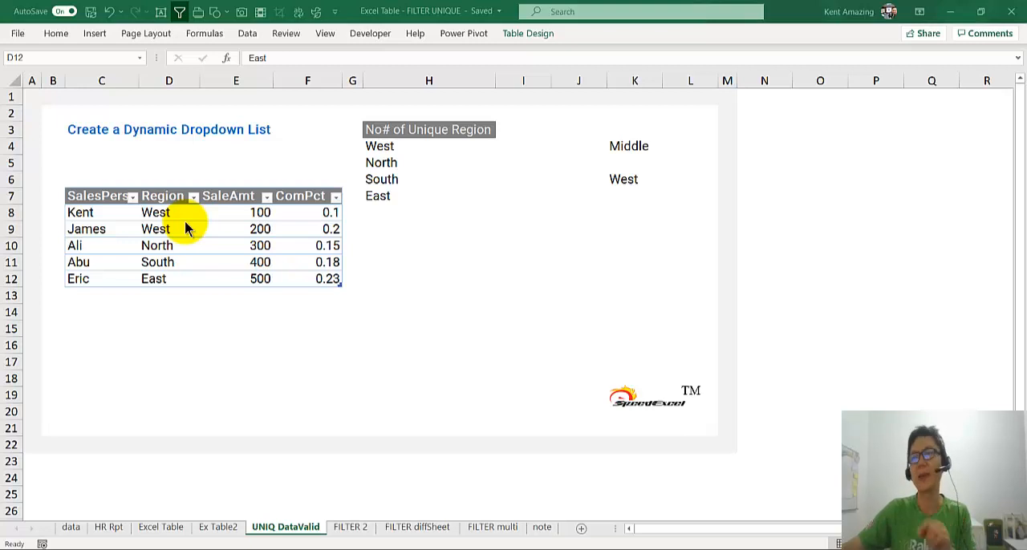
Examine the UNIQUE formula in H4 and the table column it references.
click(393, 146)
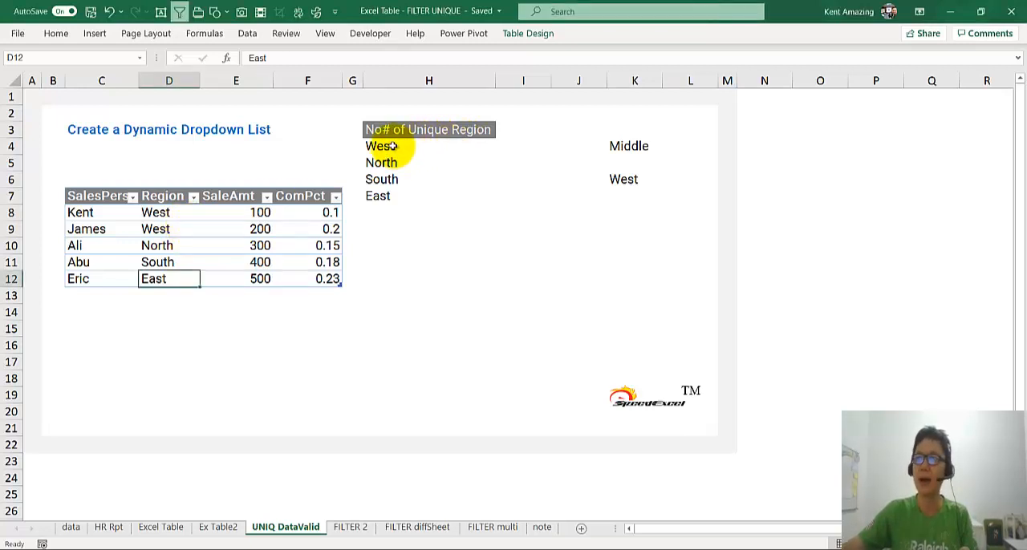
click(388, 146)
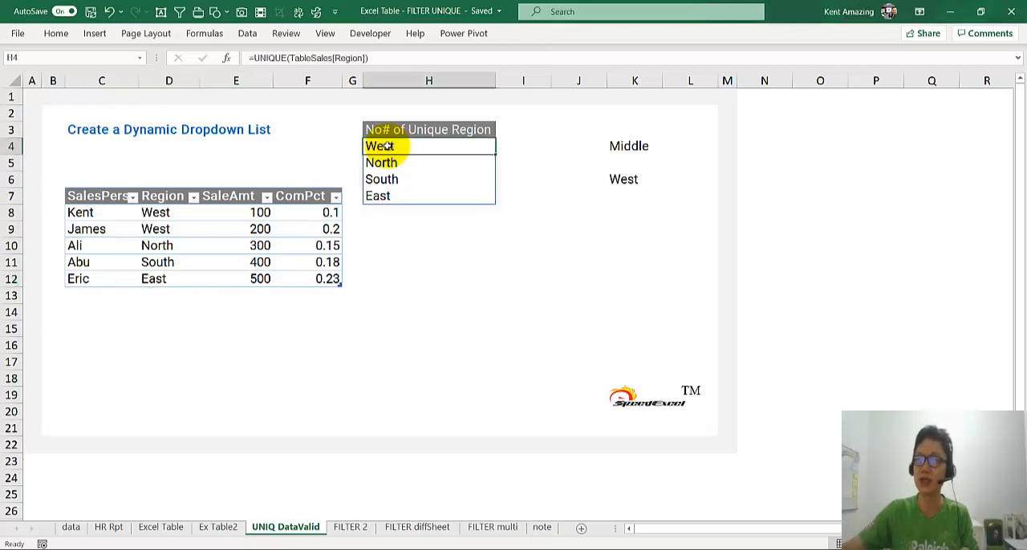
double_click(388, 146)
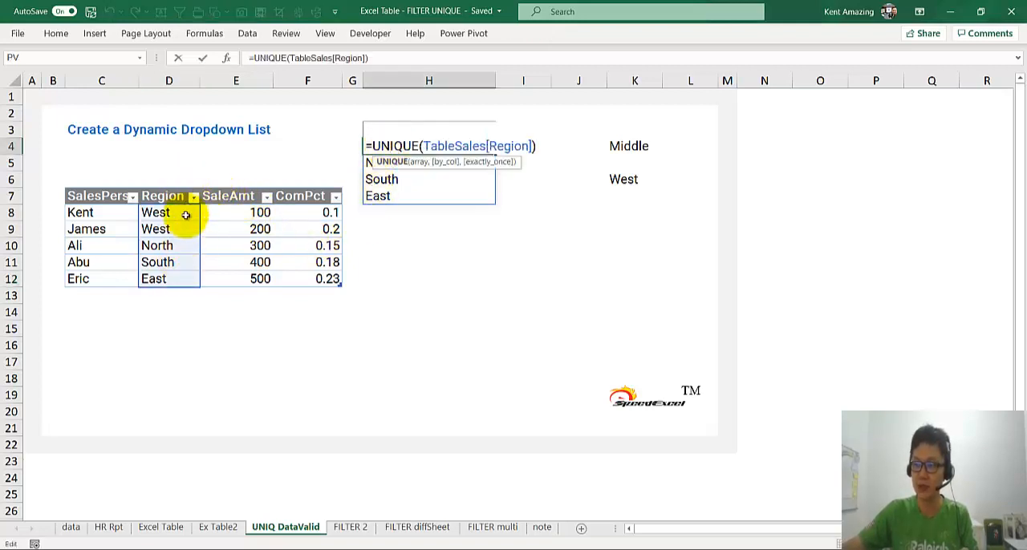
key(Return)
Add the region Middle in D13 directly below the sales table and check the unique region list.
click(166, 294)
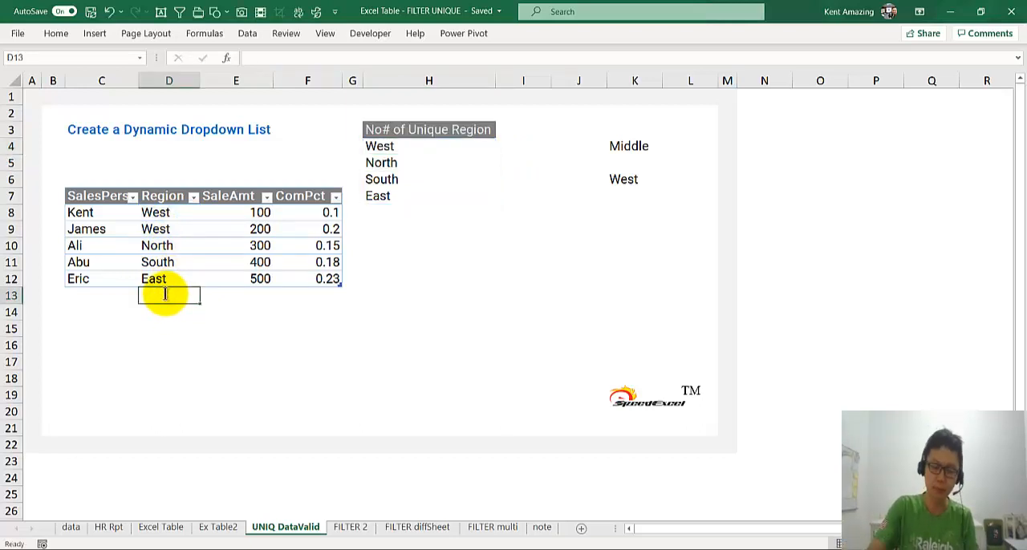
text(Middle)
key(Return)
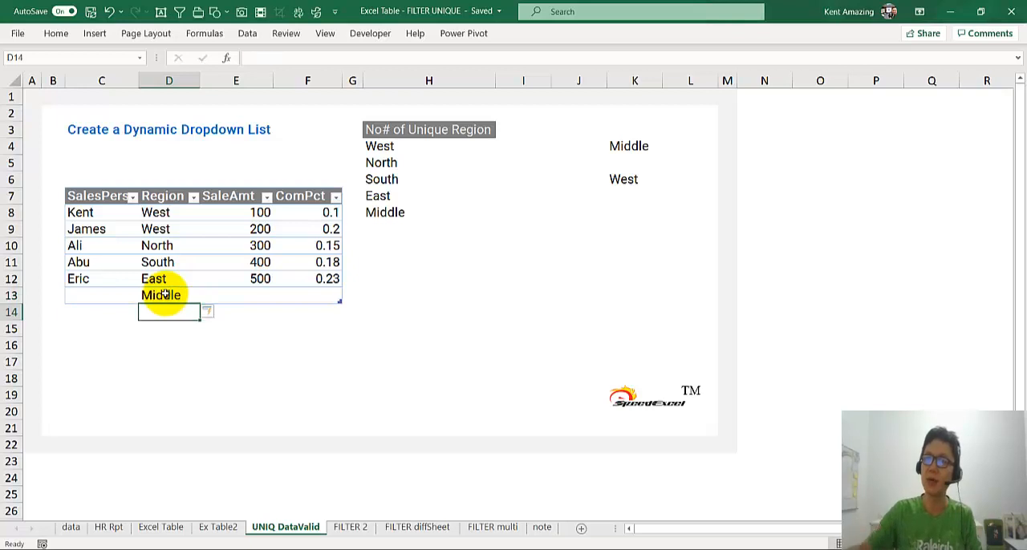
click(376, 145)
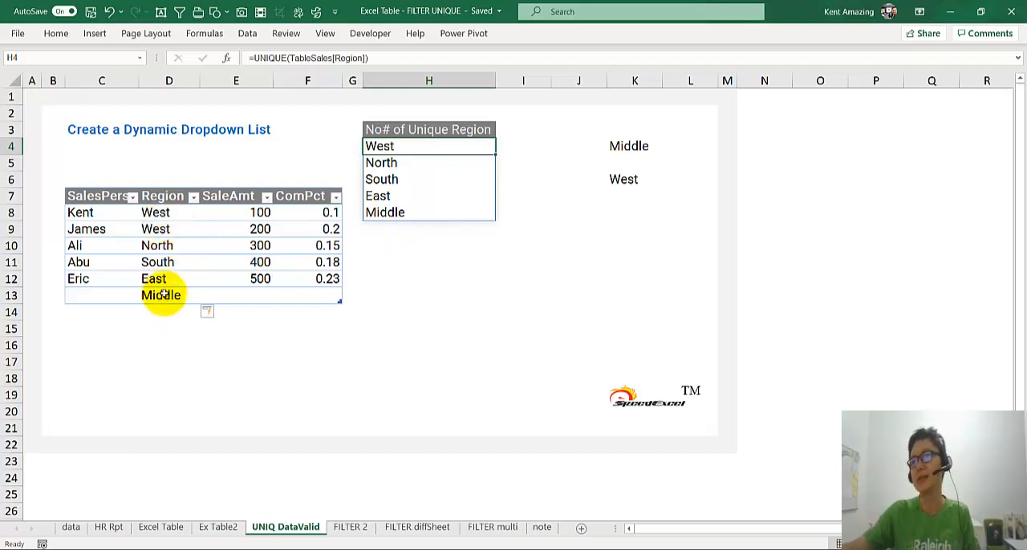
Shrink the sales table to end at row 12 and clear Middle from D13.
drag(337, 301, 340, 280)
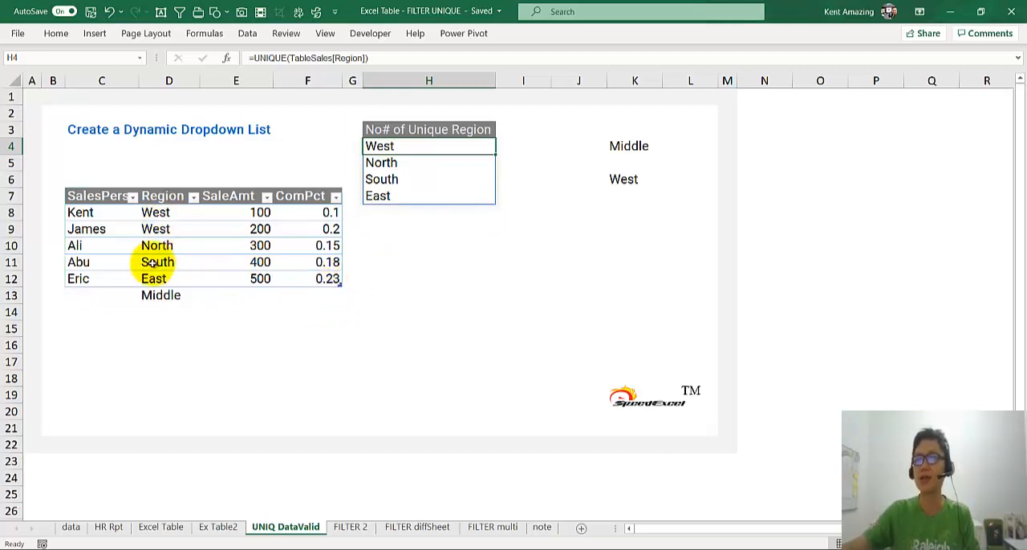
click(186, 295)
key(Delete)
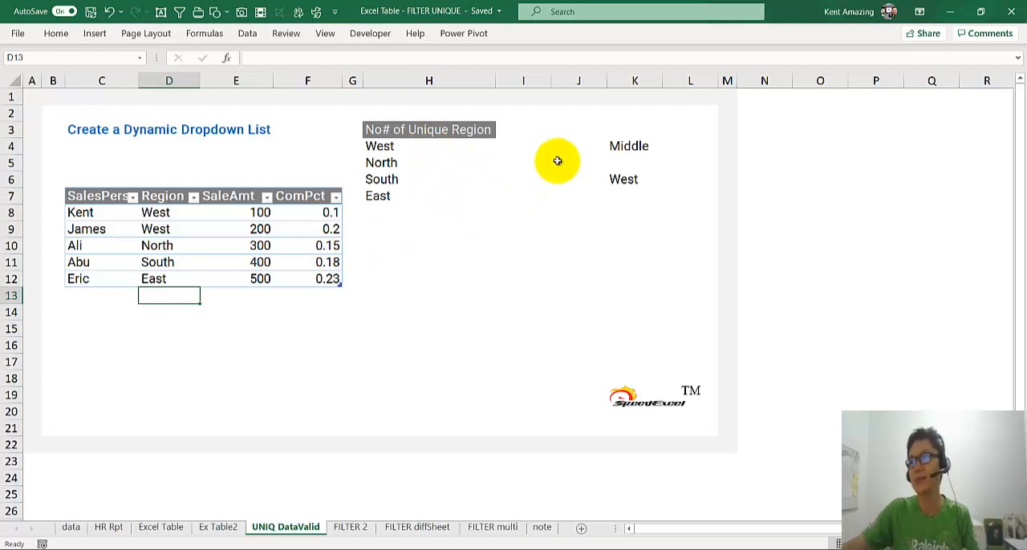
Compare the choices offered by the existing dropdowns in K4 and K6.
click(614, 145)
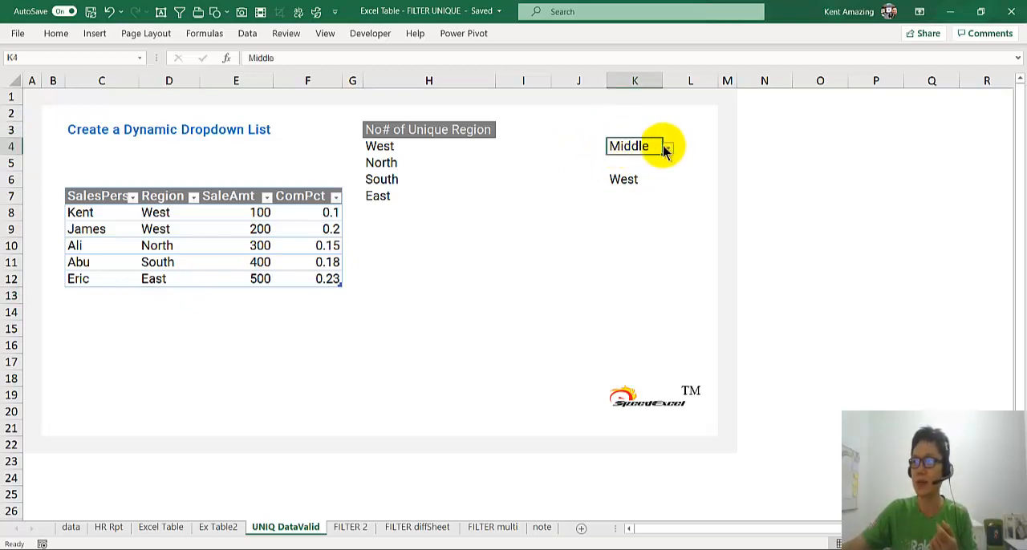
click(666, 148)
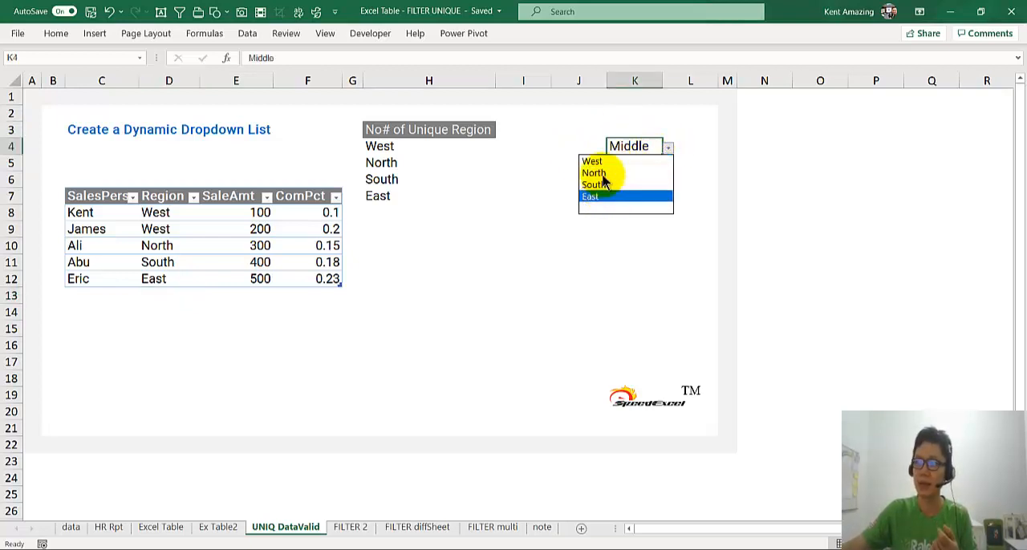
click(623, 177)
click(666, 180)
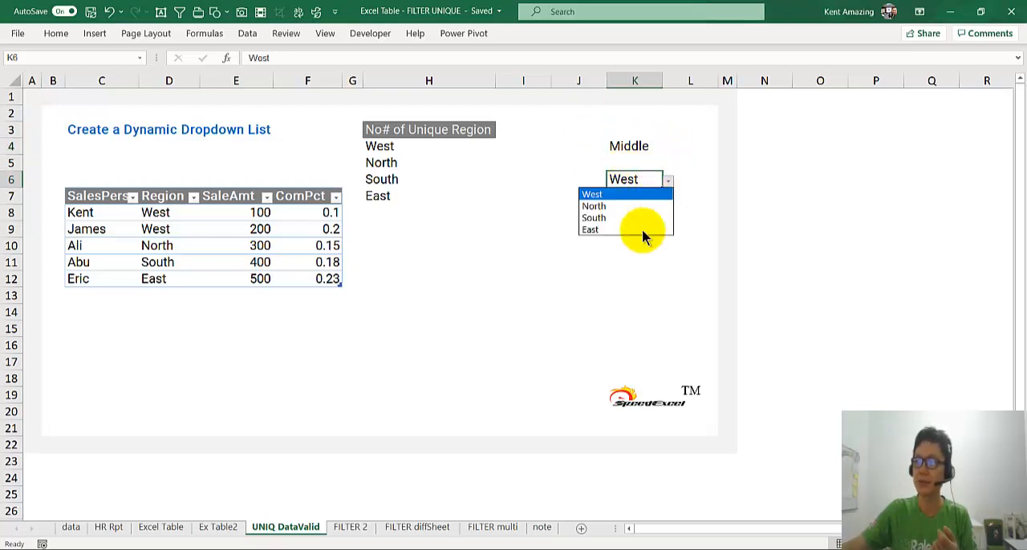
click(621, 144)
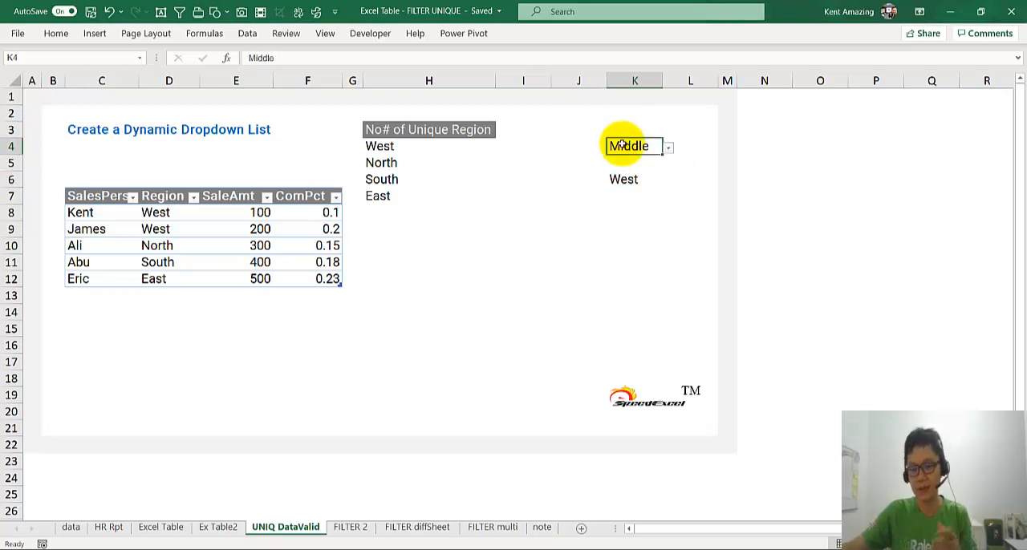
drag(621, 152, 622, 178)
click(622, 147)
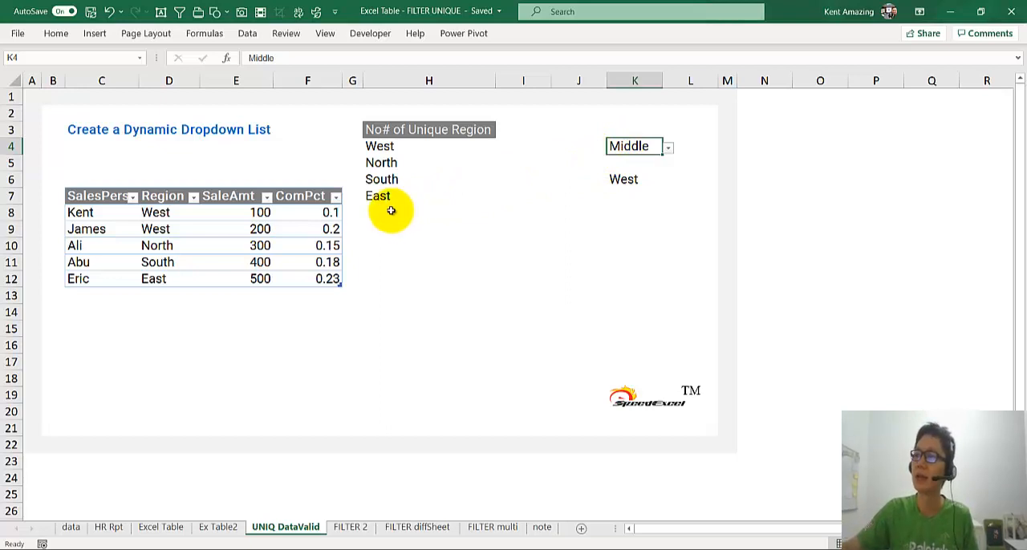
Change the region in D12, the table's last row, to West.
click(164, 279)
text(West)
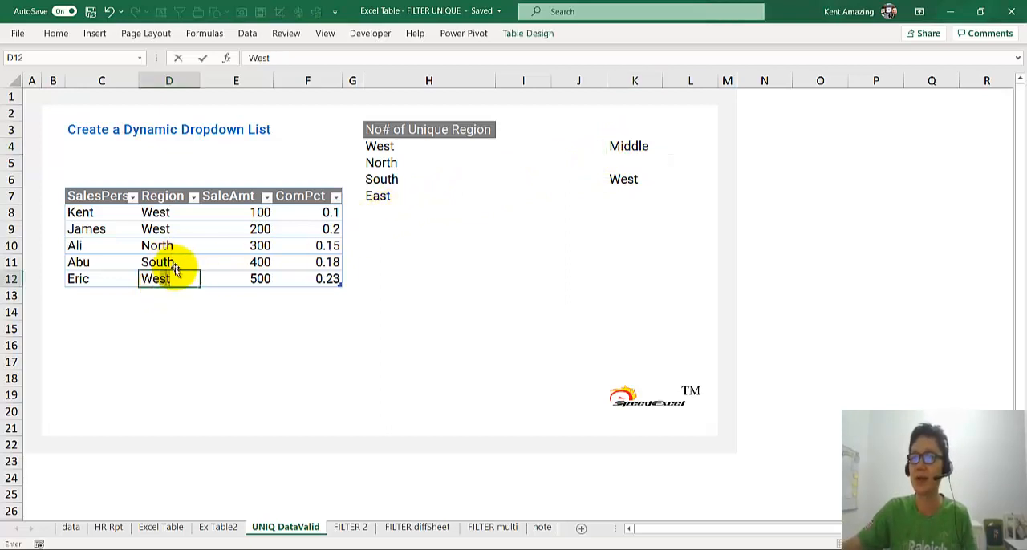
click(195, 306)
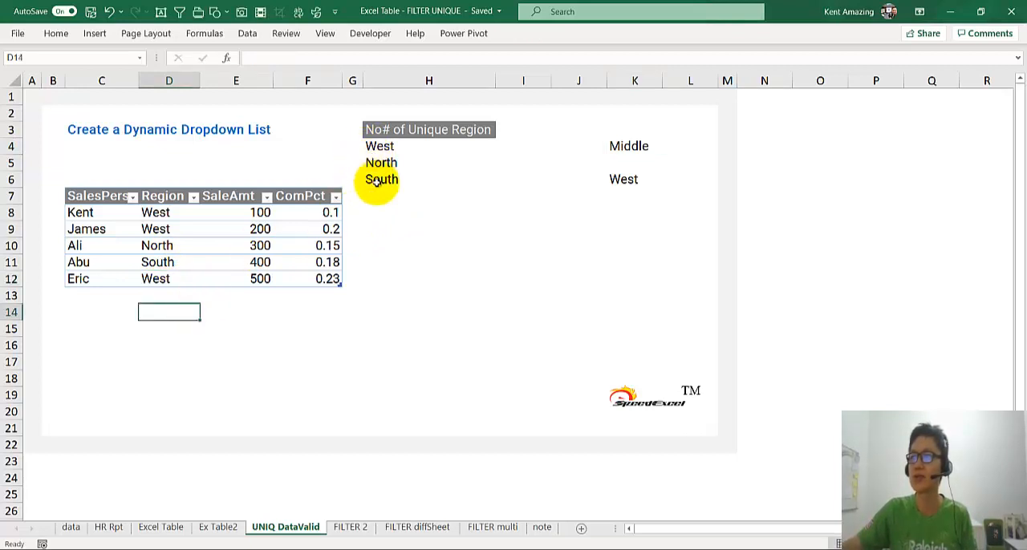
Recheck the K4 and K6 dropdown lists for blank entries after the region change.
click(656, 147)
click(667, 148)
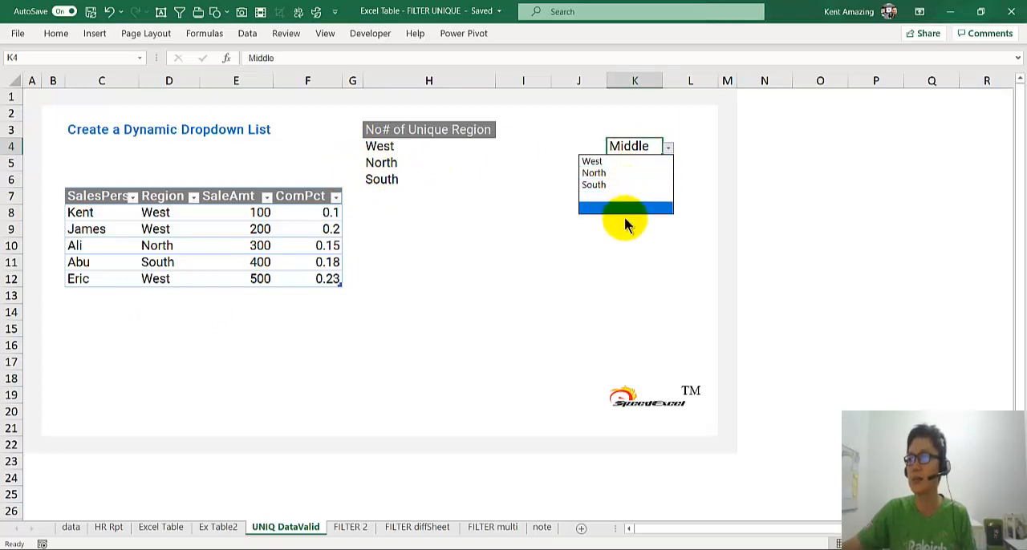
click(563, 284)
click(634, 180)
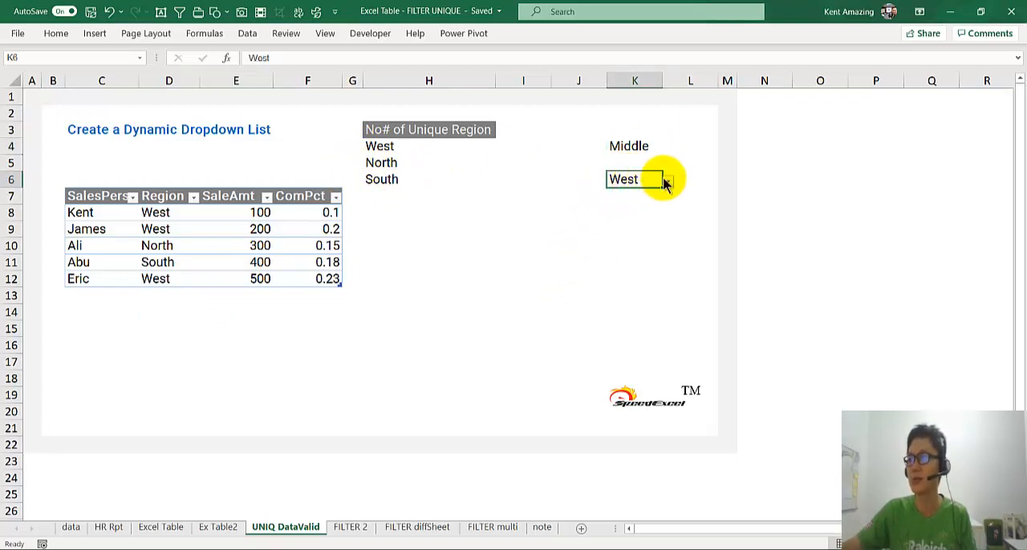
click(665, 181)
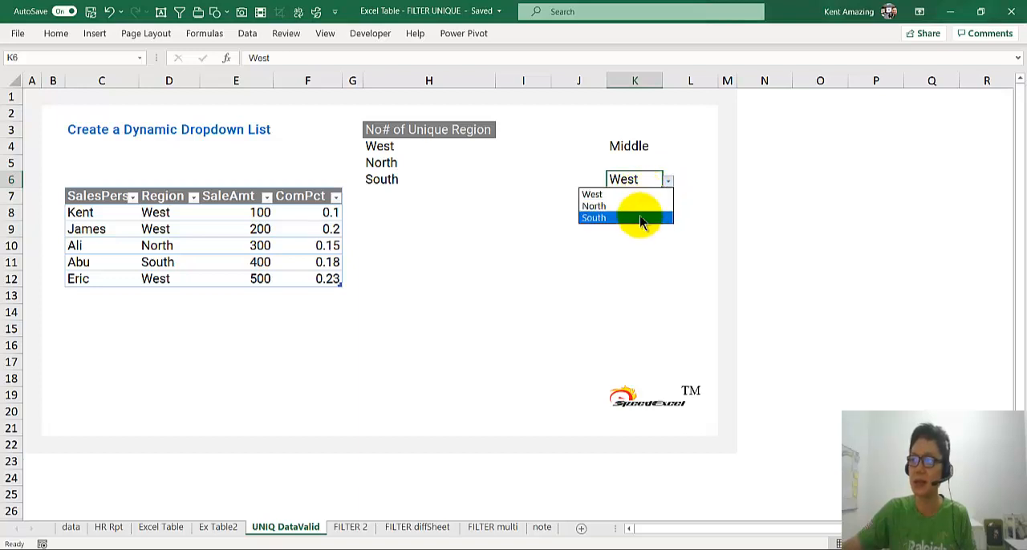
click(626, 146)
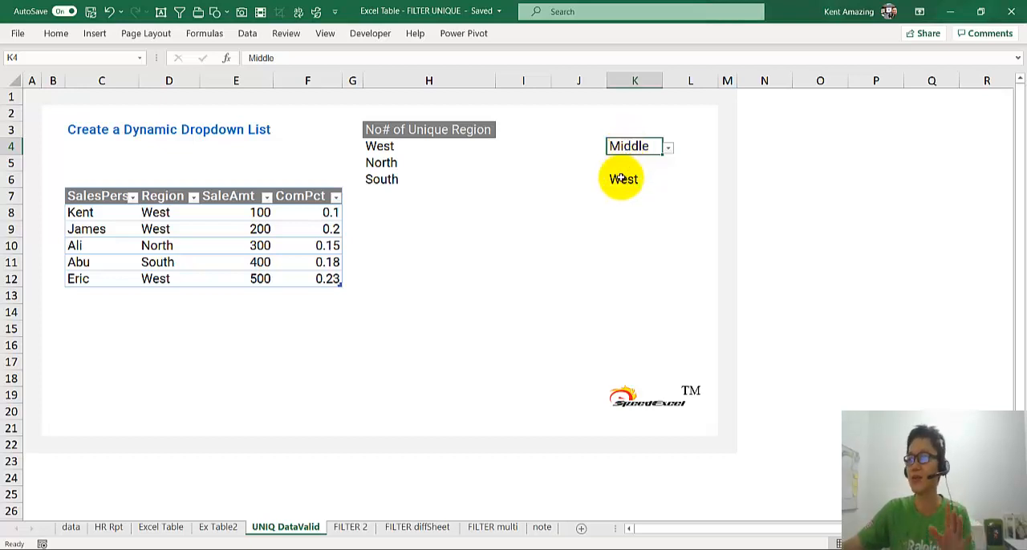
click(622, 179)
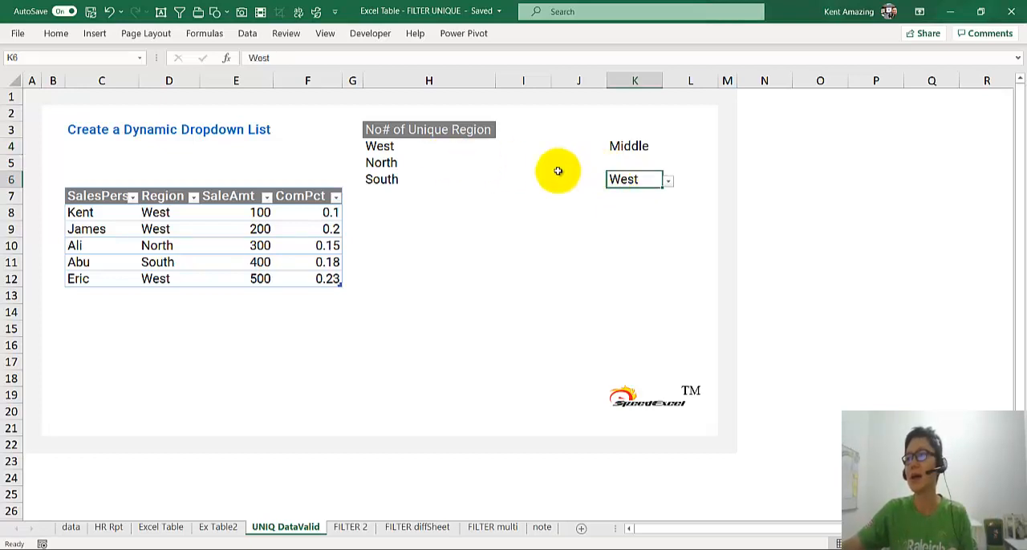
Add data validation to K8 that allows a List with the spilled range =$H$4# as its source.
click(632, 208)
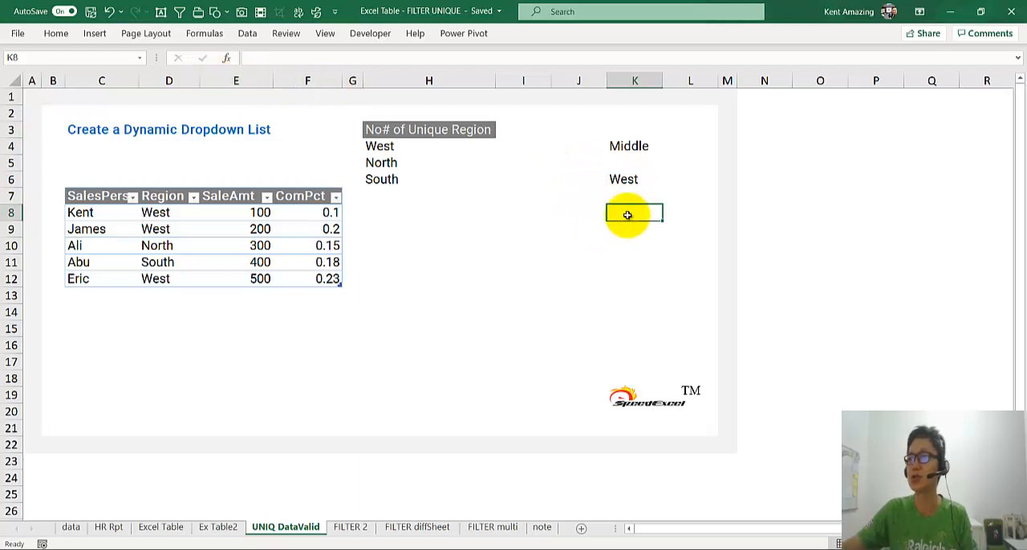
click(247, 33)
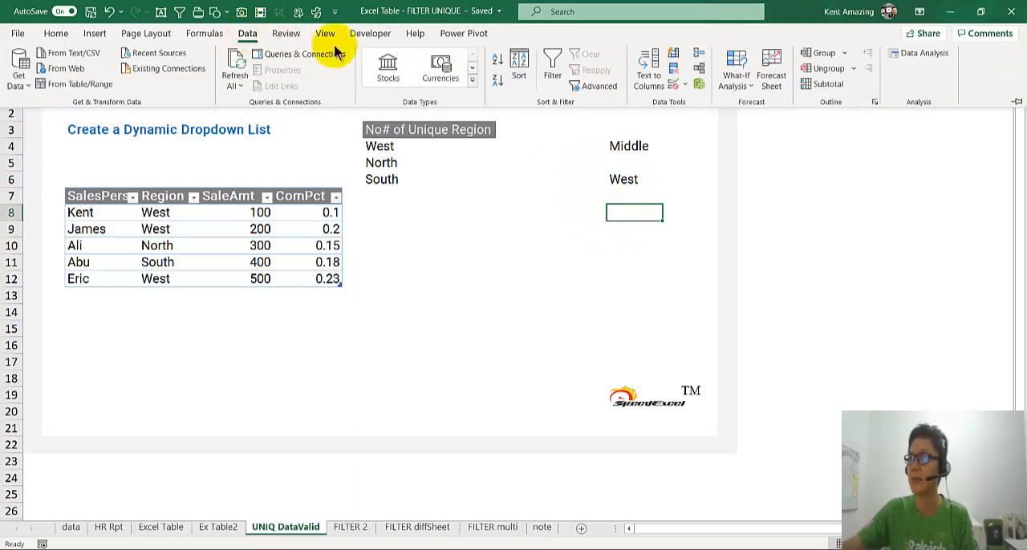
click(672, 83)
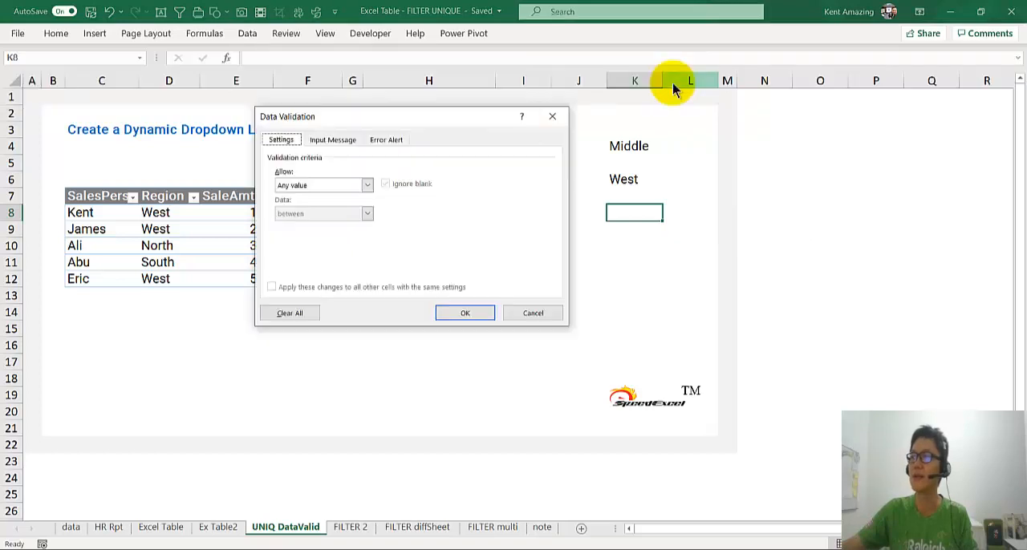
click(317, 184)
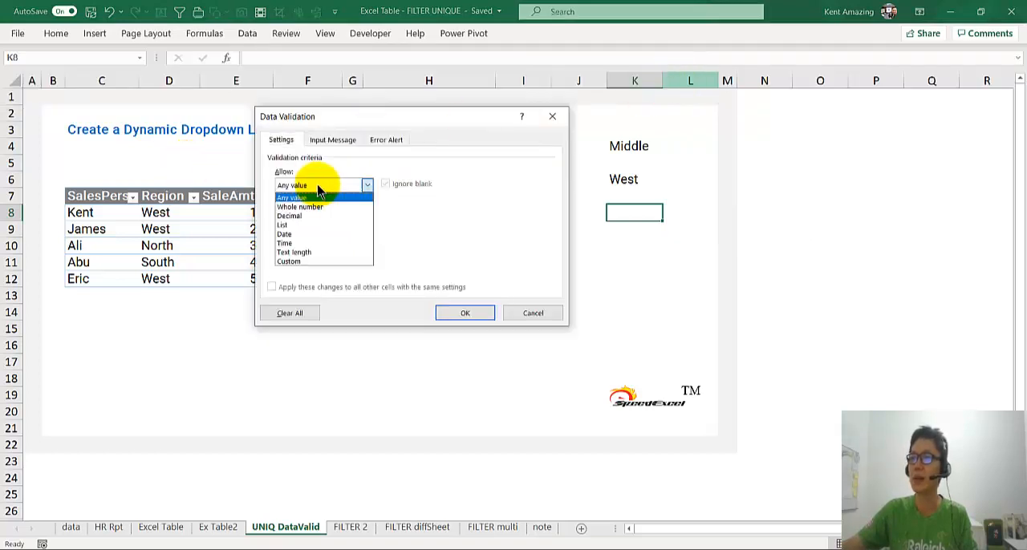
click(315, 227)
click(326, 239)
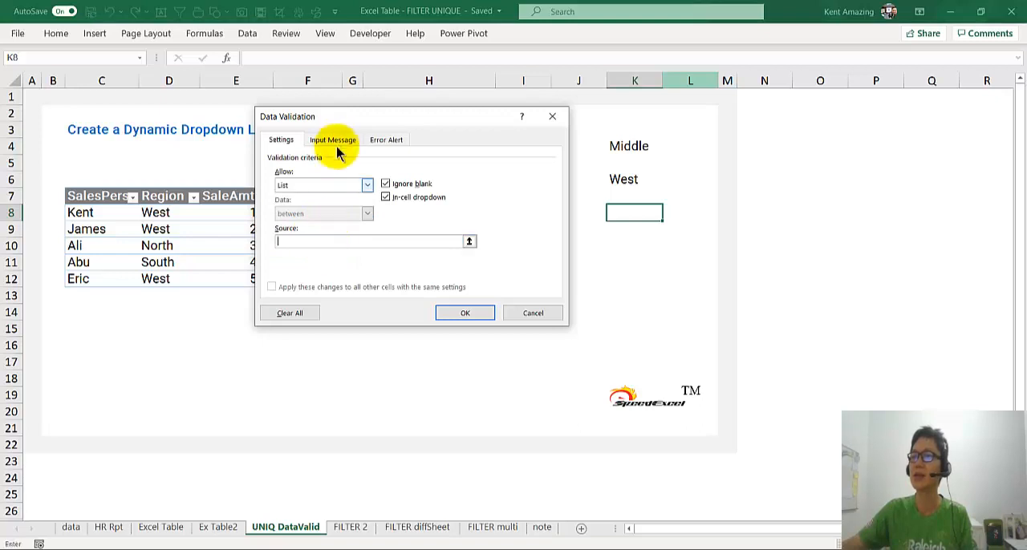
drag(339, 120, 267, 253)
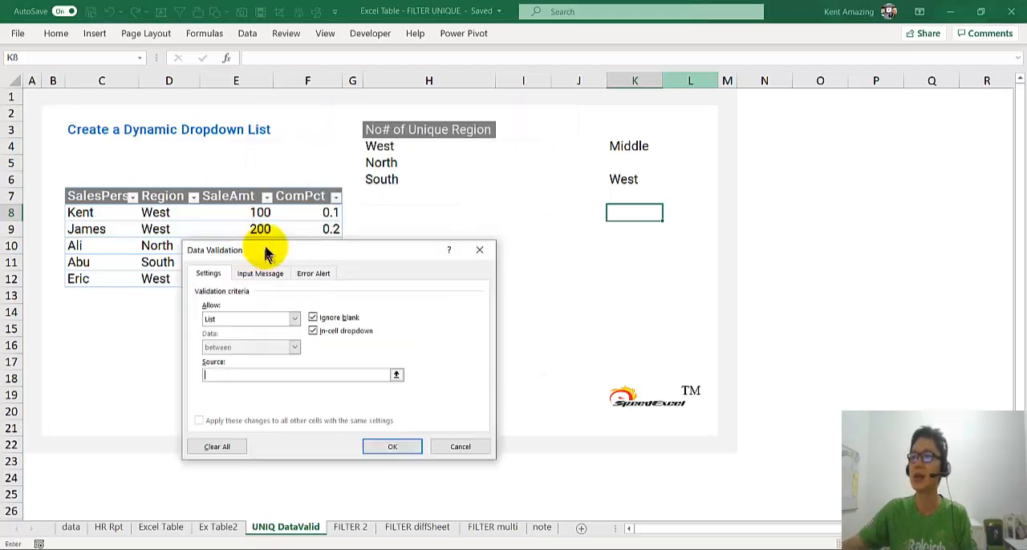
click(383, 144)
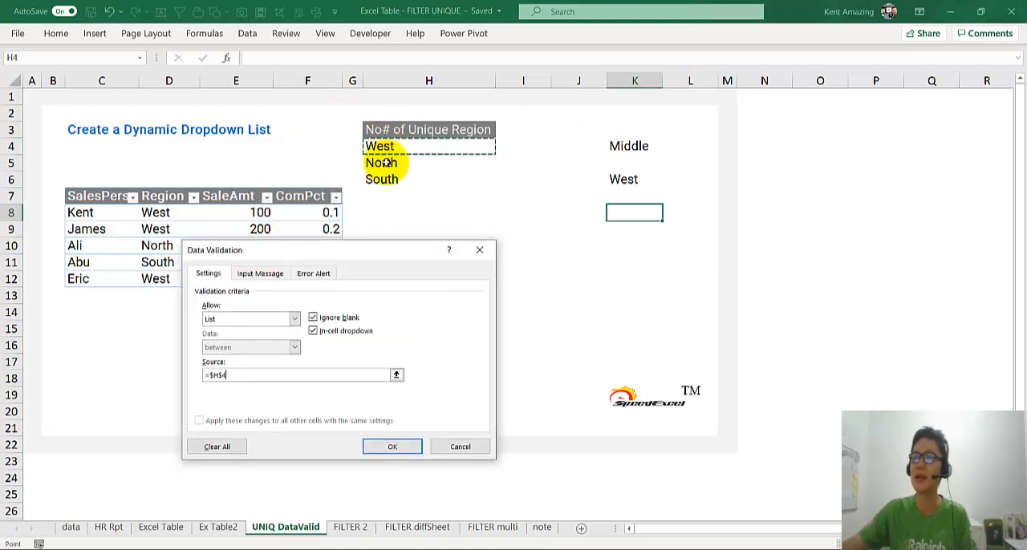
click(301, 375)
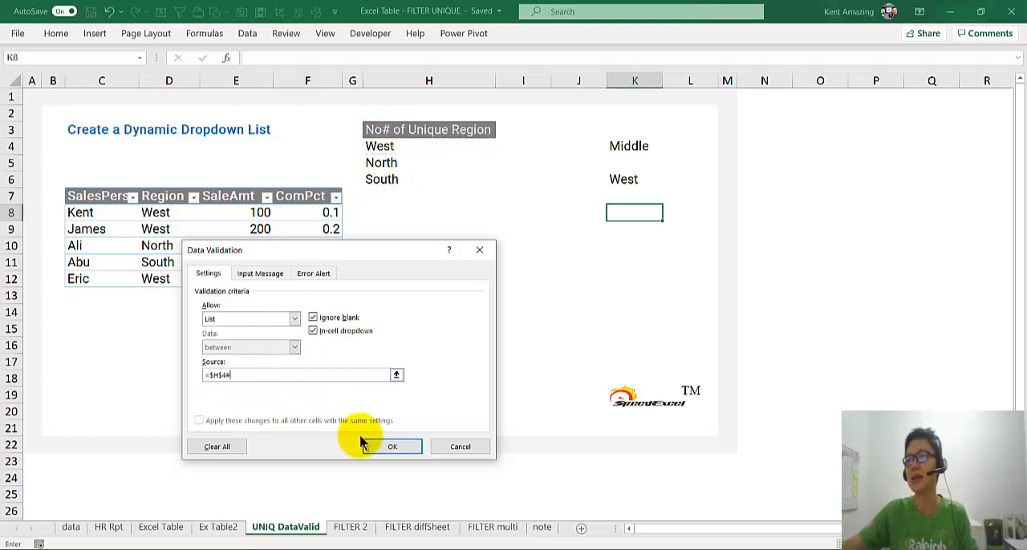
click(388, 447)
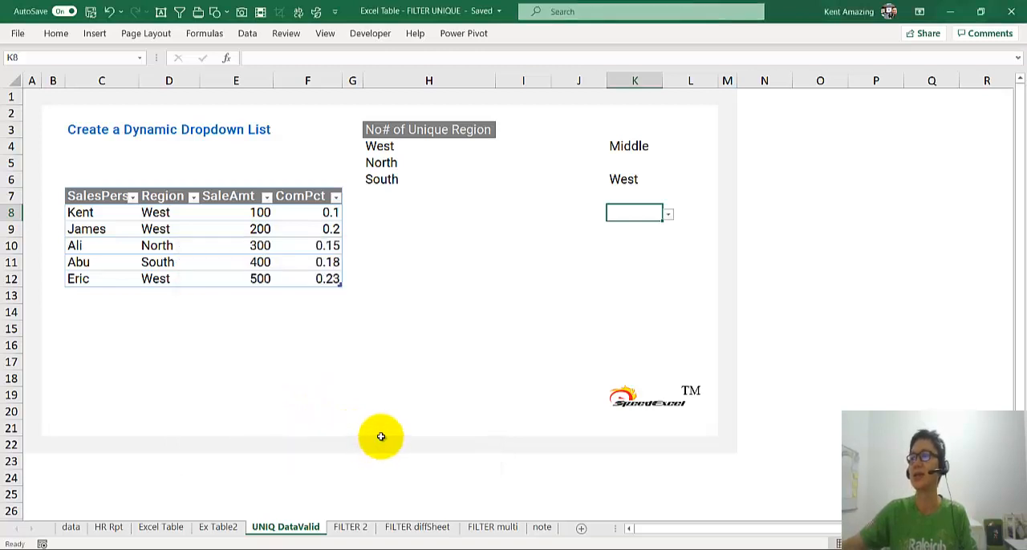
Test the new K8 dropdown by choosing North, and finally set it to South.
click(667, 215)
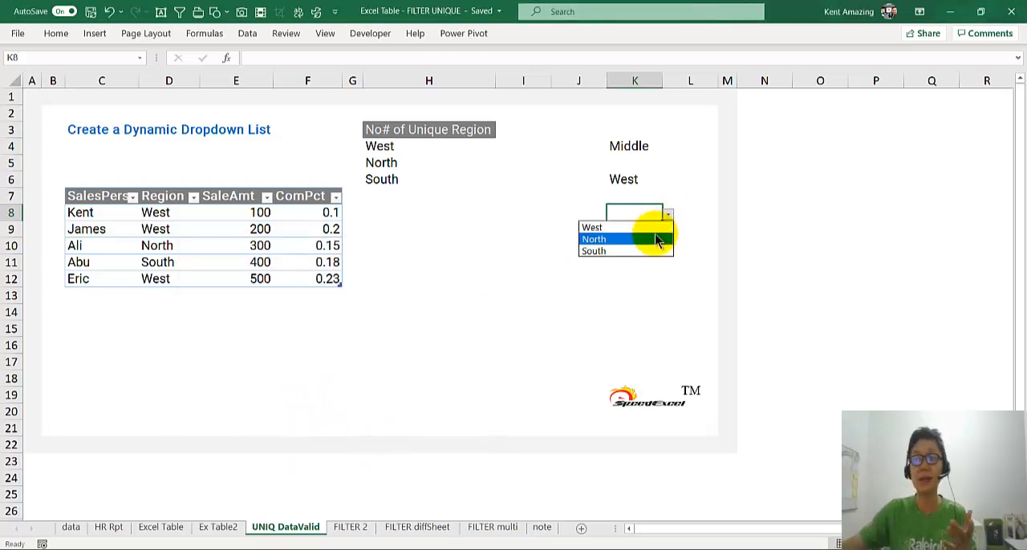
click(653, 233)
click(667, 217)
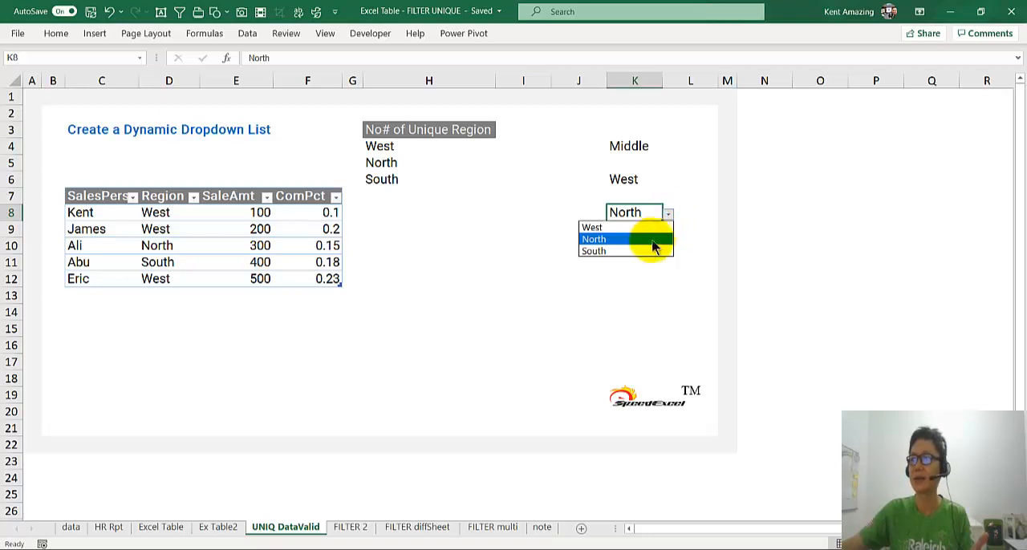
click(656, 240)
click(651, 251)
Enter Middle in D13 to extend the sales table with a new region.
click(177, 297)
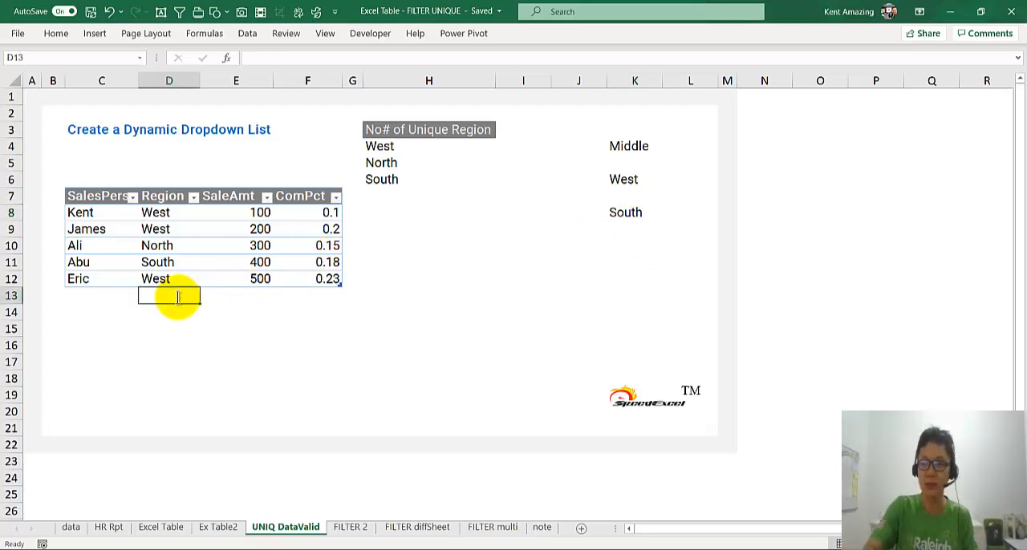
text(Middle)
key(Return)
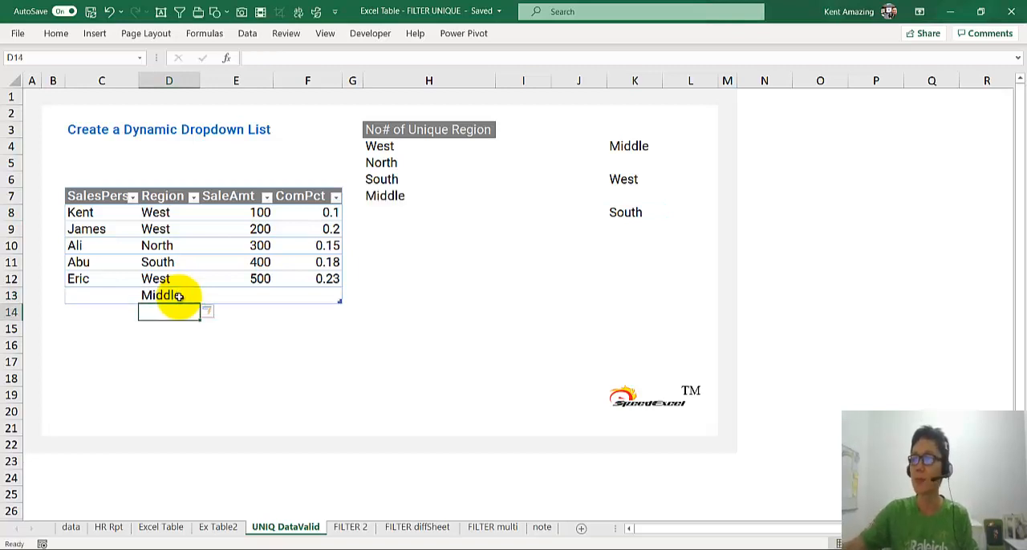
Test the K8 dropdown against the extended unique region list by choosing Middle.
click(470, 182)
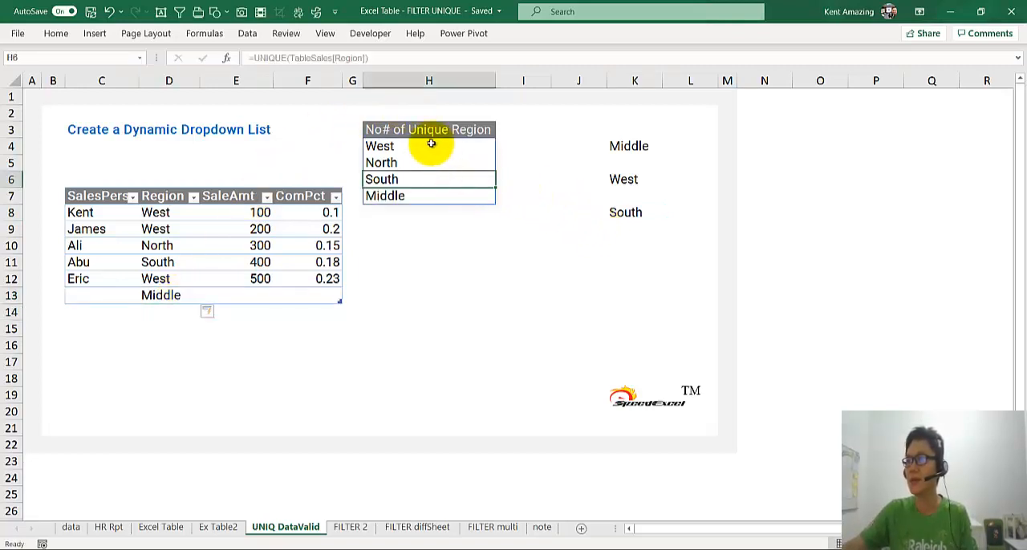
click(625, 215)
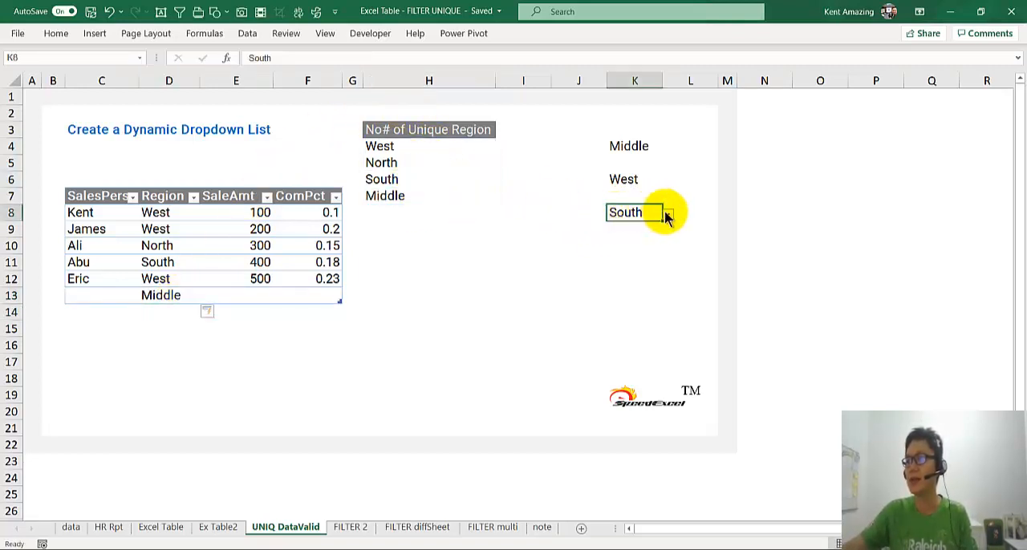
click(666, 215)
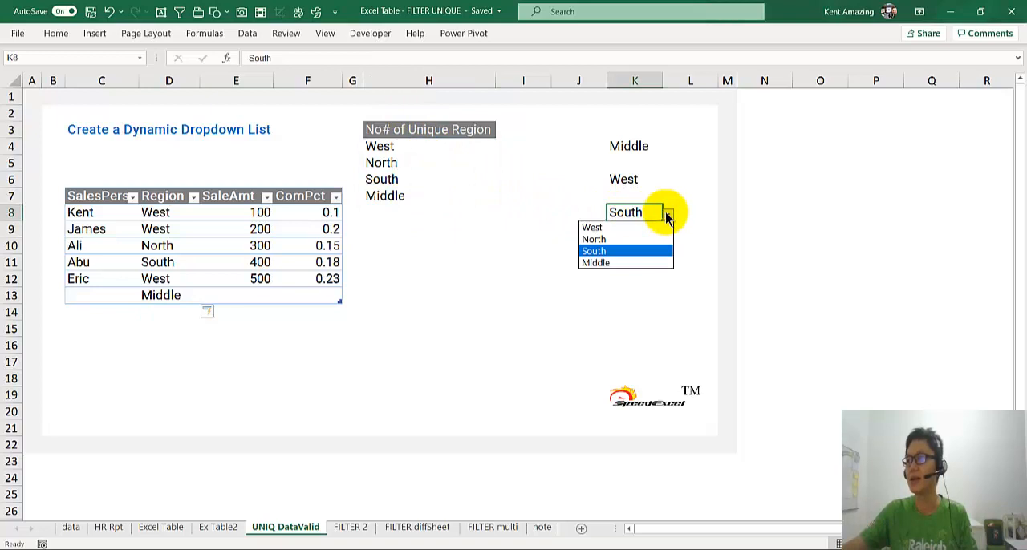
click(616, 263)
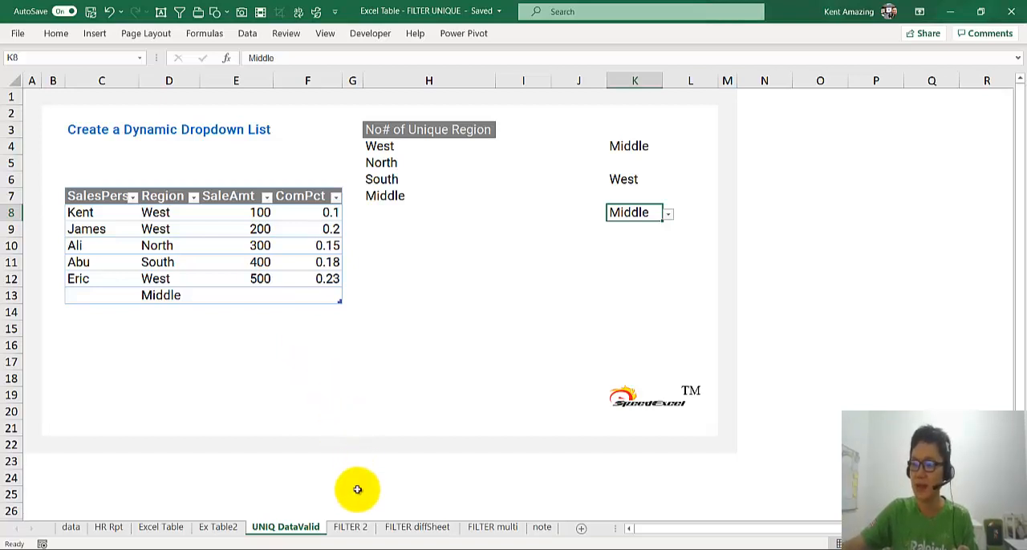
On the FILTER 2 sheet, set the selected region in E5 to West.
click(350, 533)
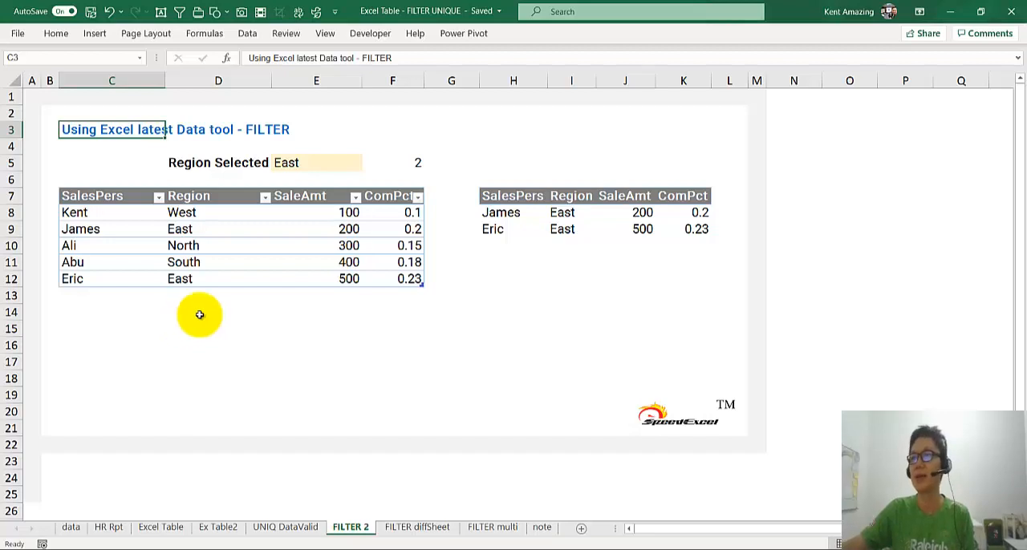
click(303, 163)
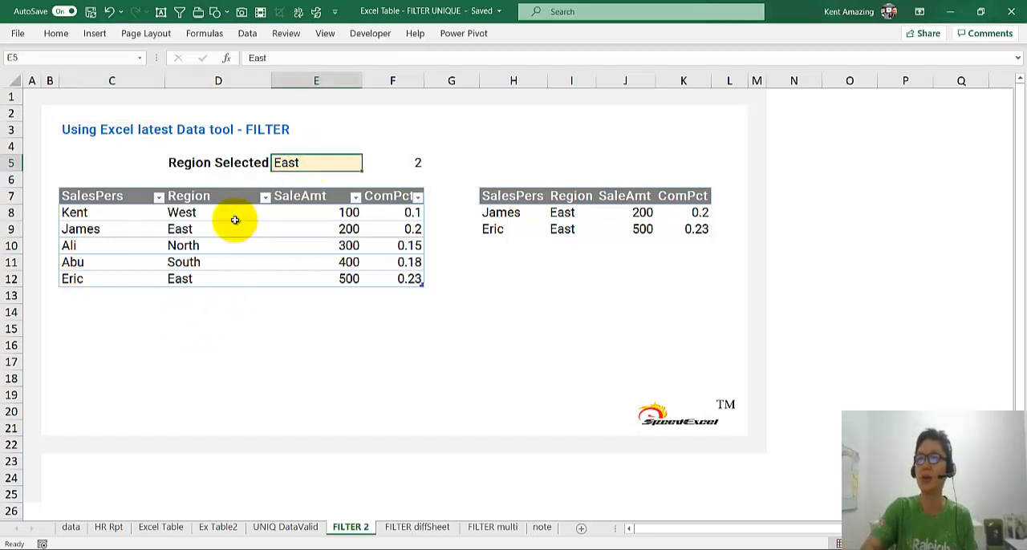
text(We)
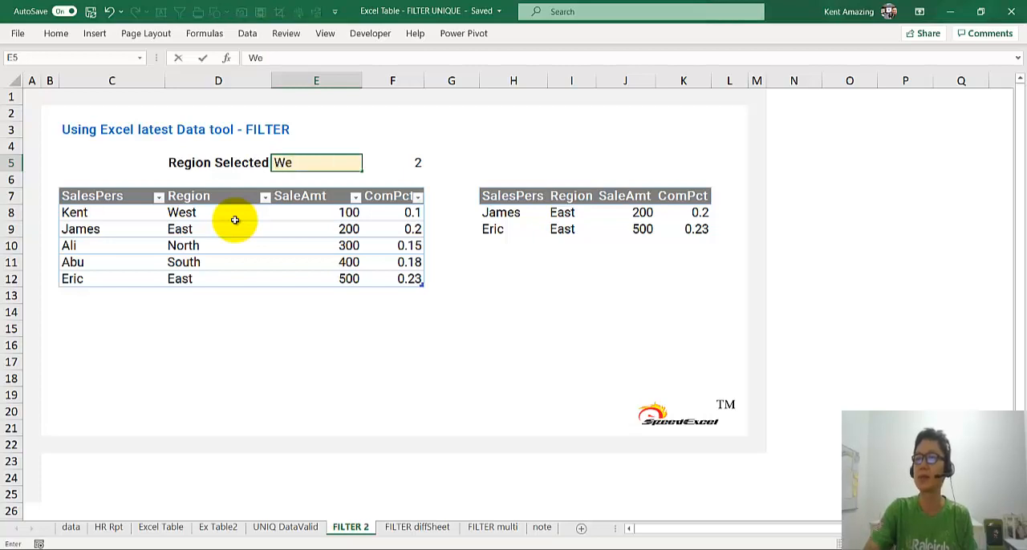
key(Return)
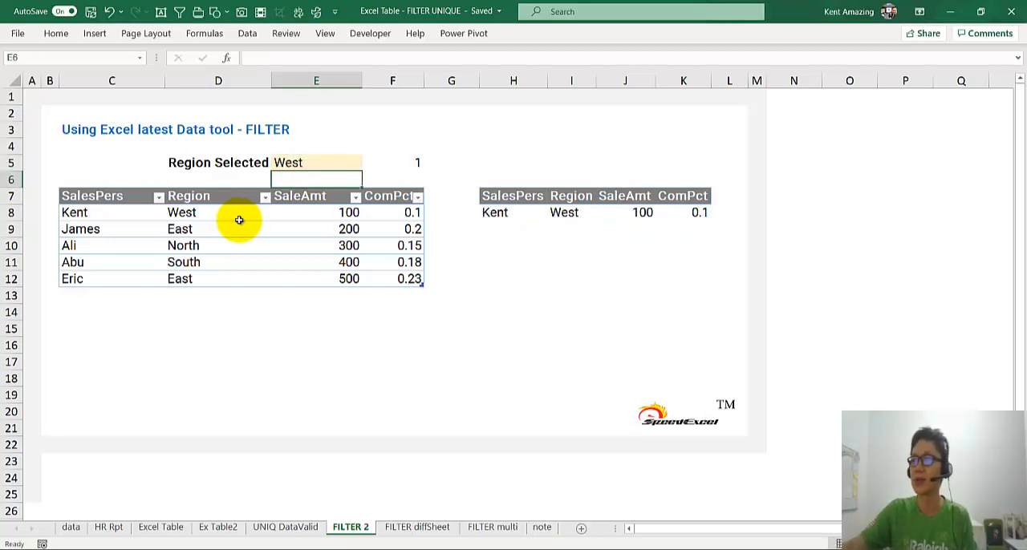
Change the region in D12, the last row of the sales table, to West.
click(181, 279)
text(West)
click(191, 308)
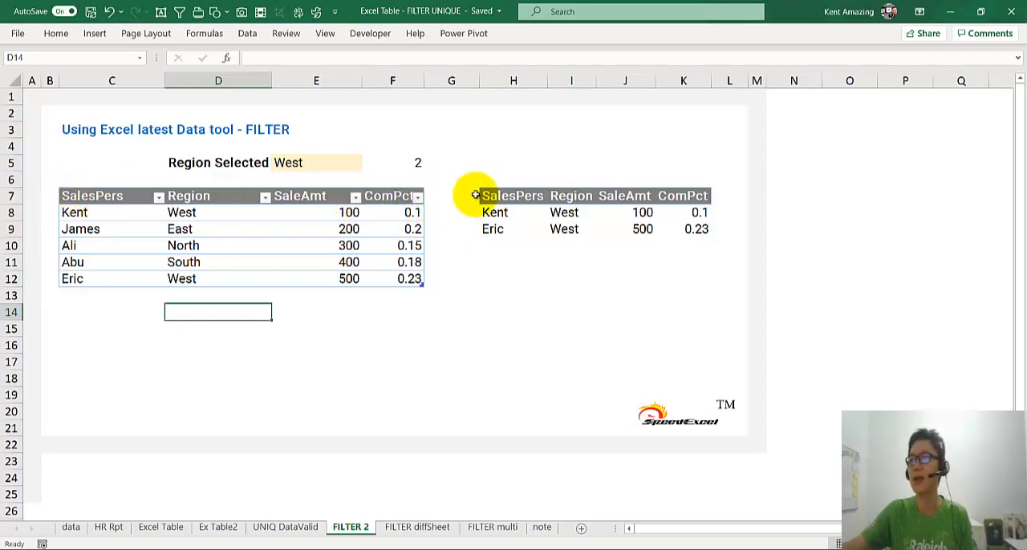
Clear the existing FILTER results from H8:L9 under the output headers.
drag(495, 212, 722, 230)
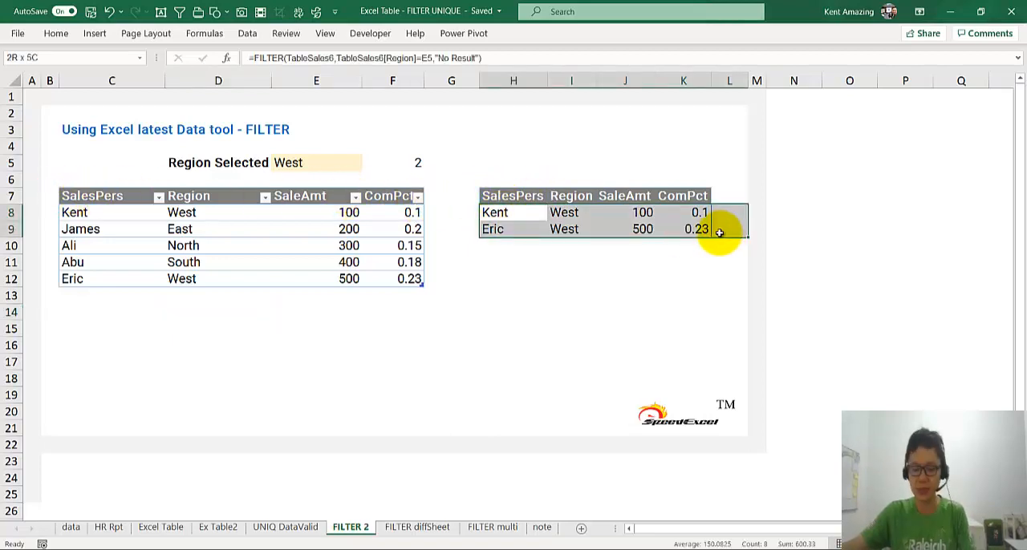
key(Delete)
click(486, 214)
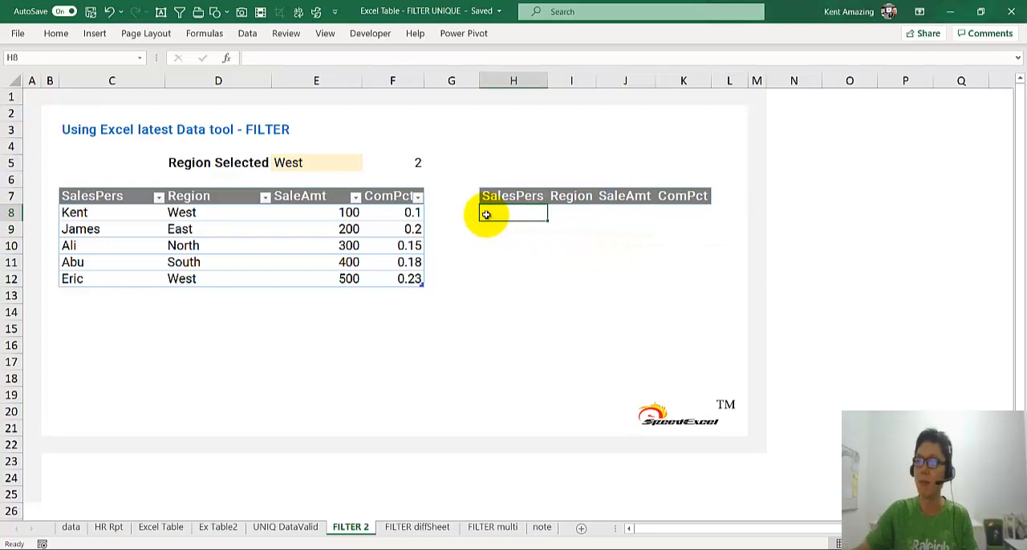
Check the sales table's name and start a FILTER formula in H8 with TableSales6 as the array.
click(188, 229)
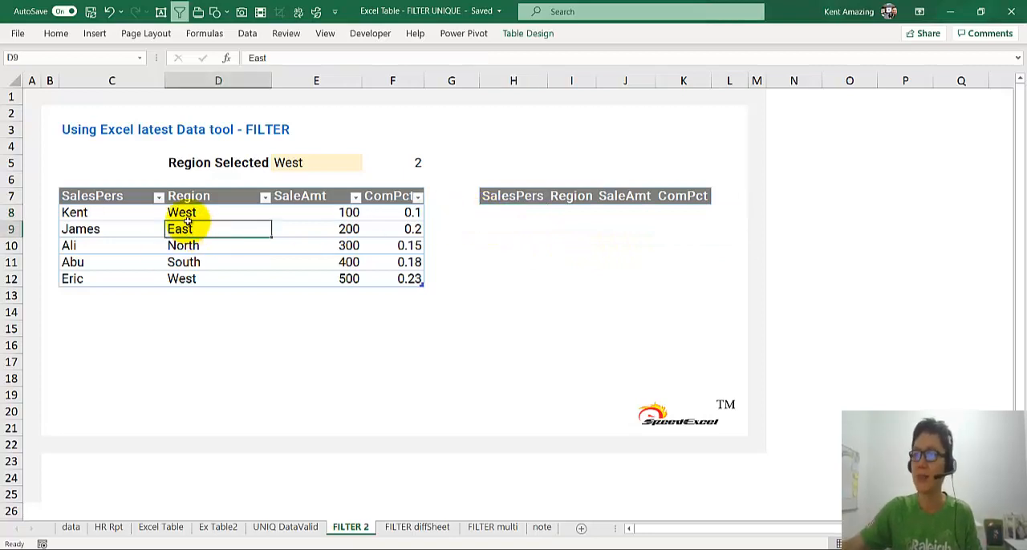
click(534, 35)
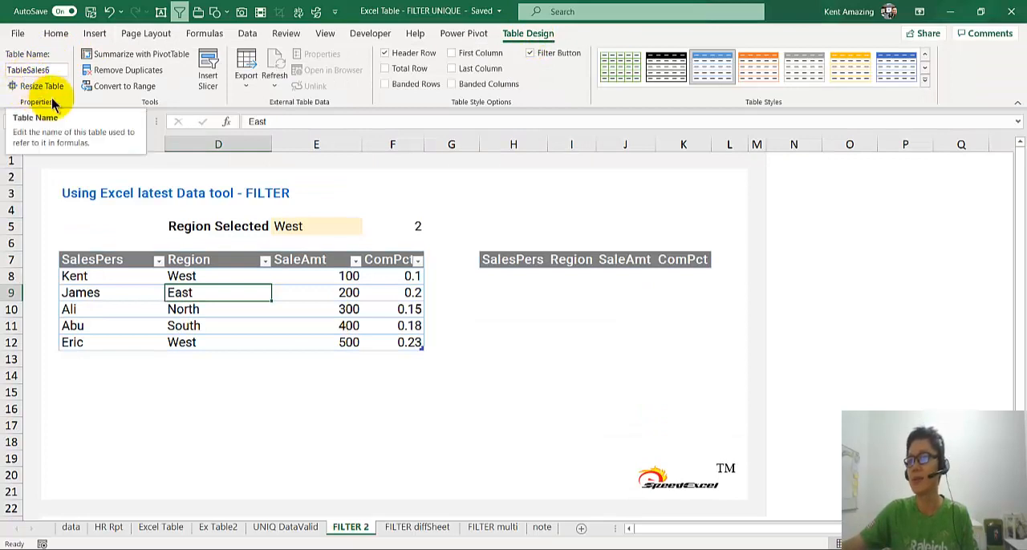
click(304, 311)
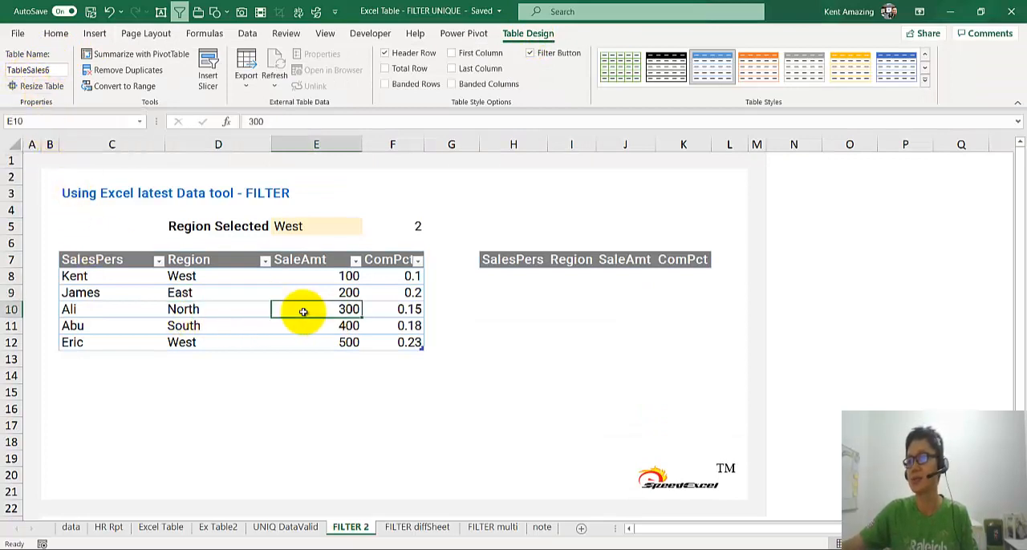
click(507, 278)
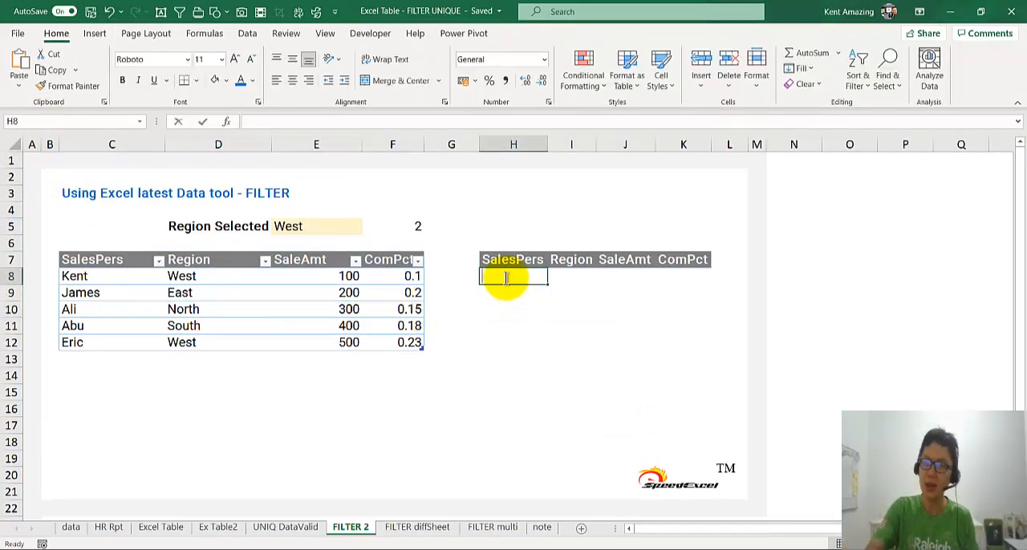
text(=FIL)
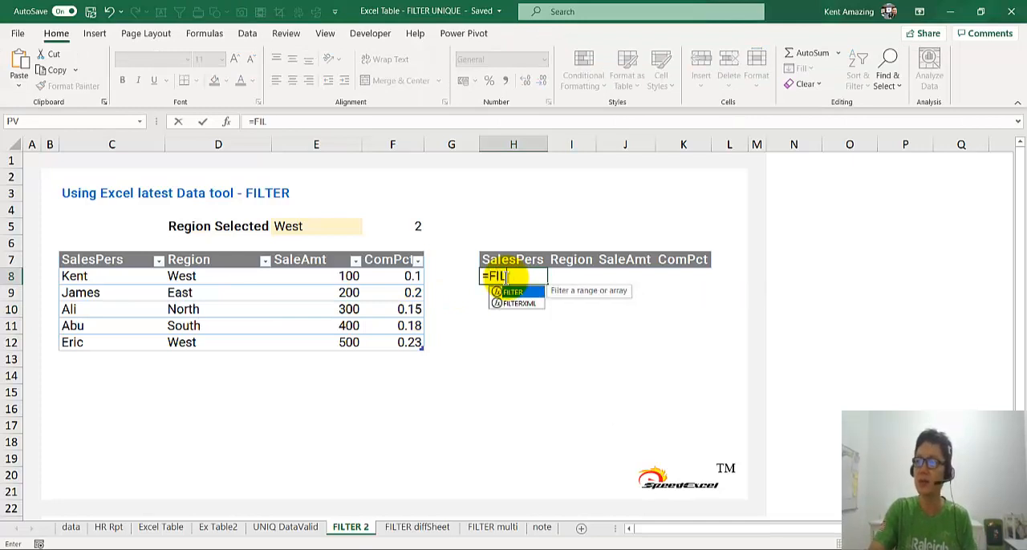
key(Tab)
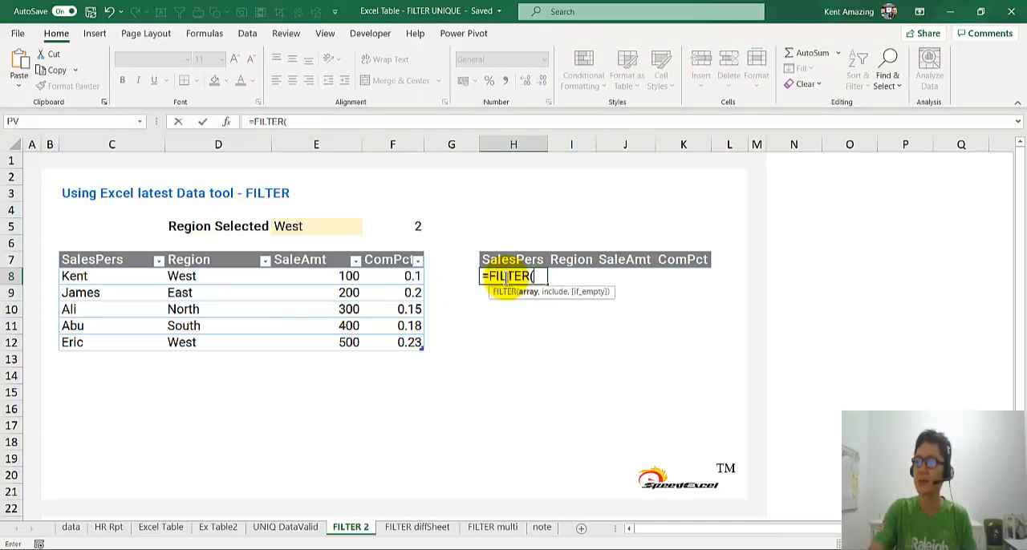
text(tabl)
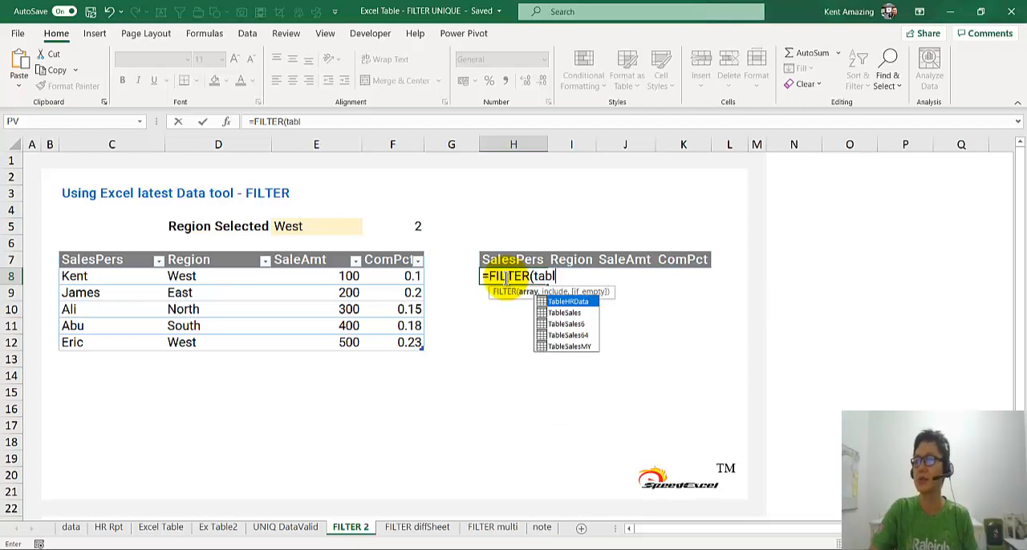
key(Down)
key(Down)
key(Tab)
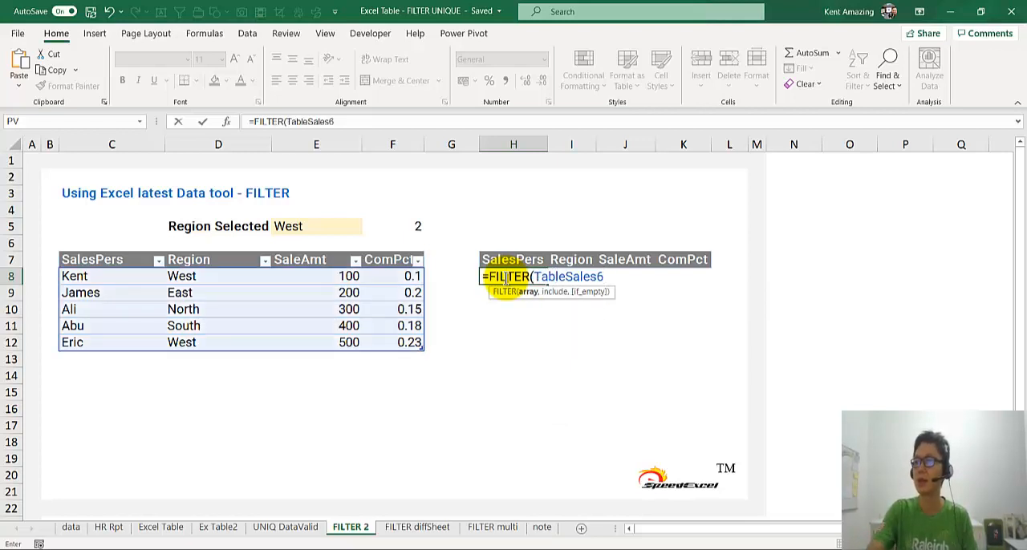
Complete the H8 FILTER formula with the include condition TableSales6[Region]="west" and enter it.
text(,)
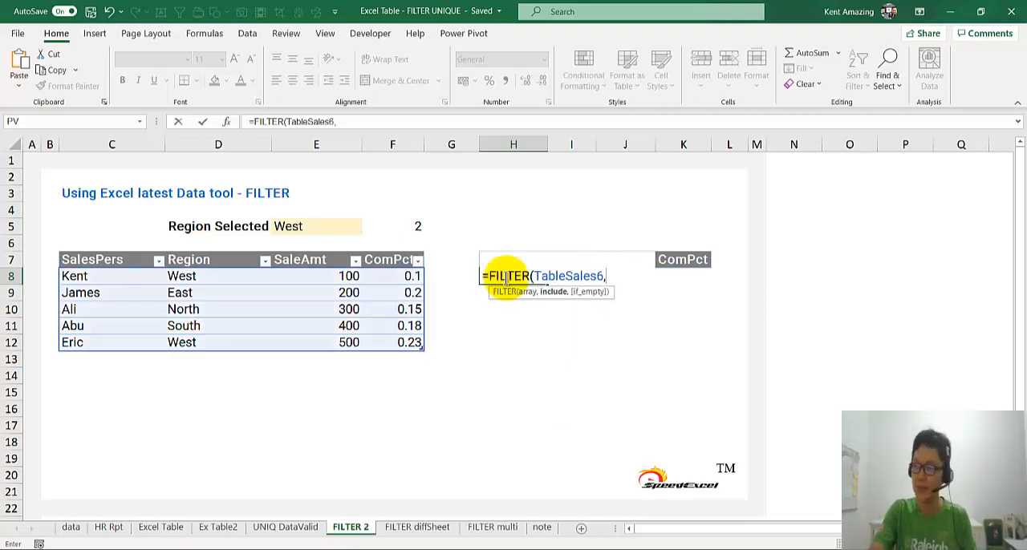
text(Table)
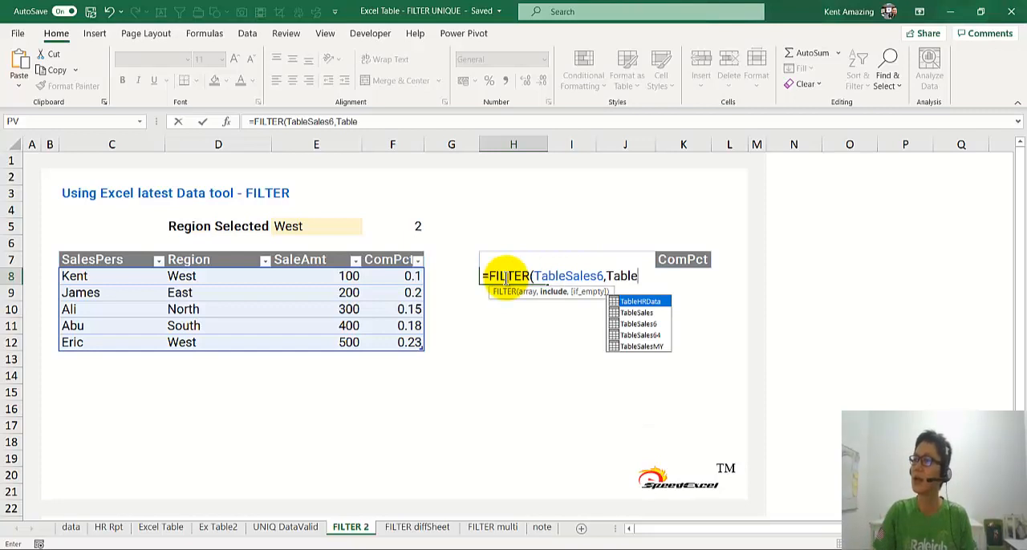
key(Down)
key(Down)
key(Tab)
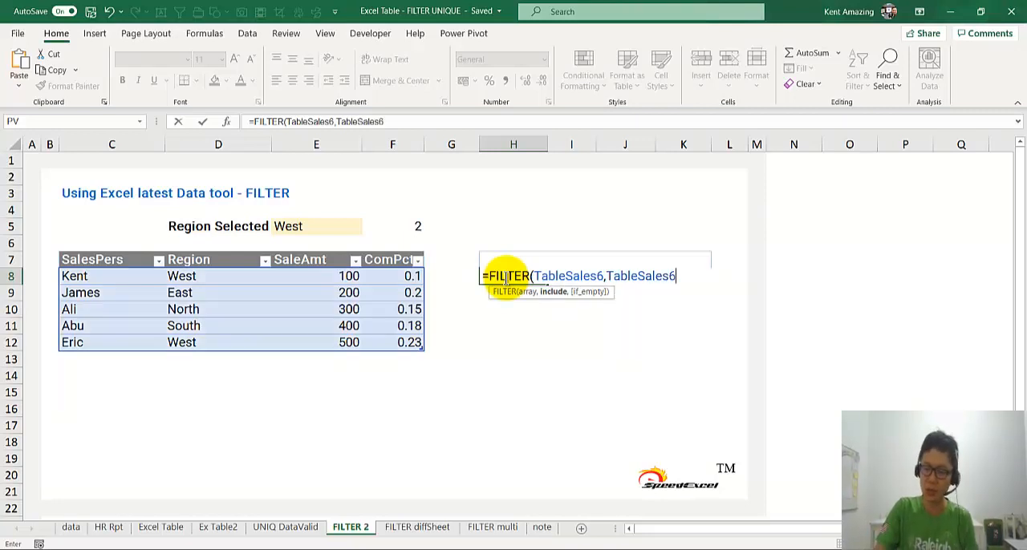
text([)
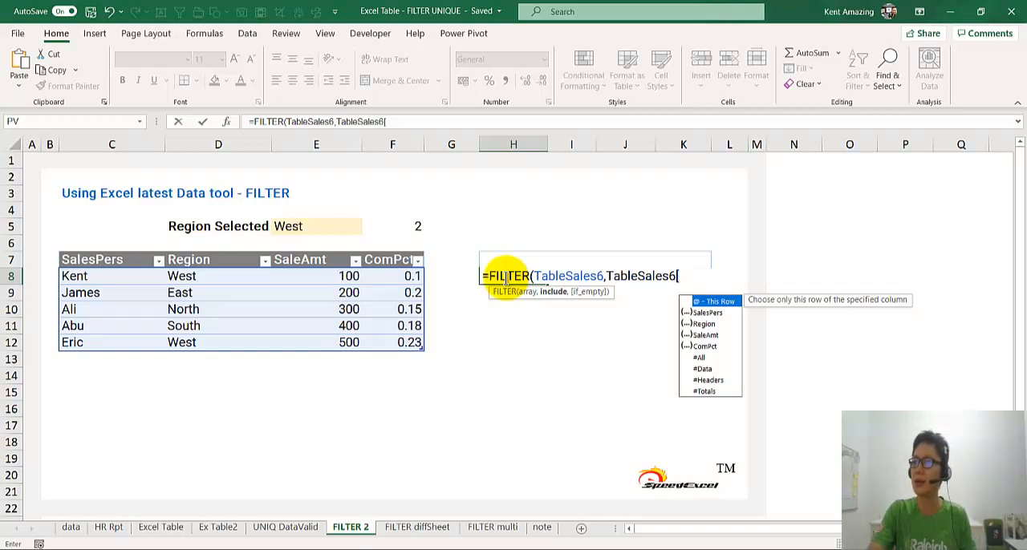
text(Re)
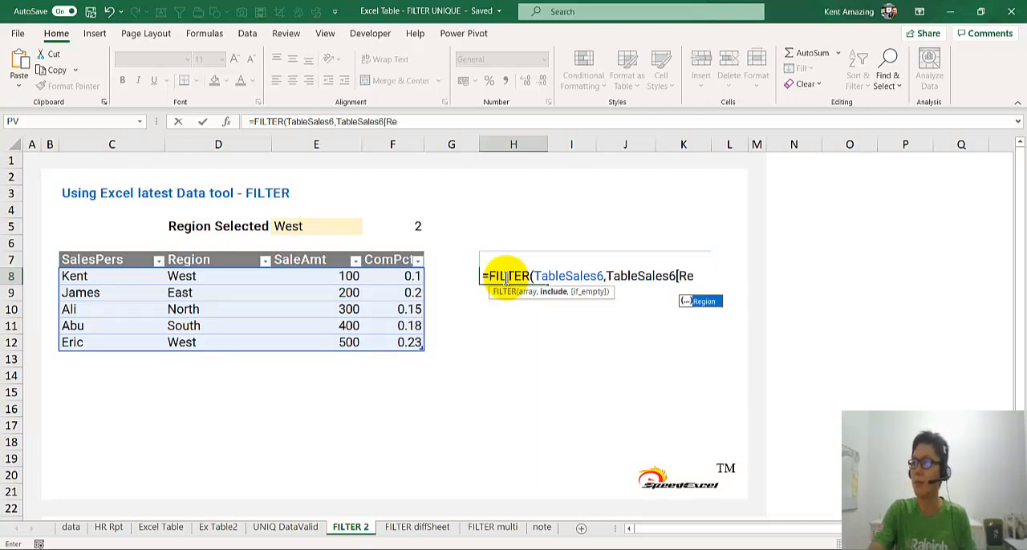
key(Tab)
text(])
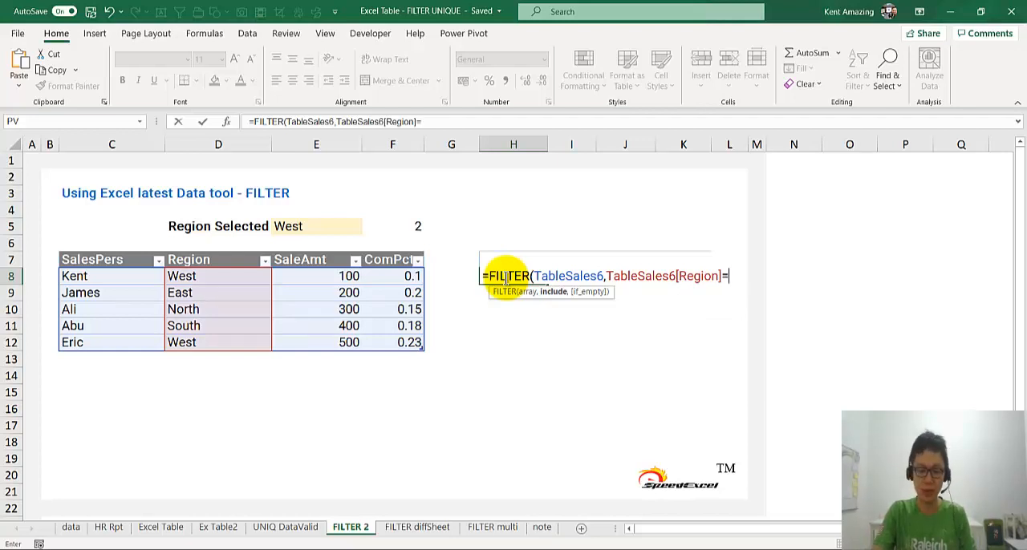
text(="west)
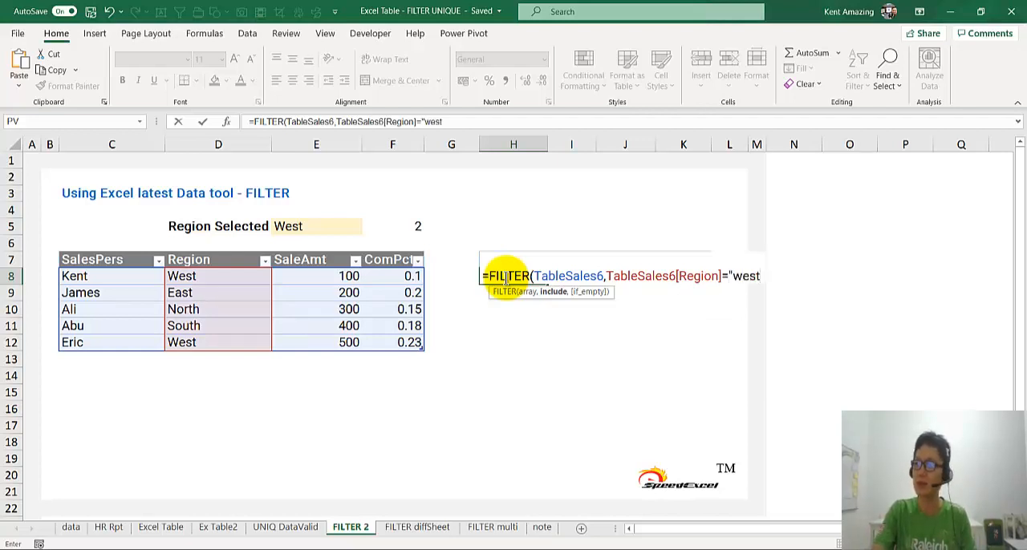
key(ctrl+Return)
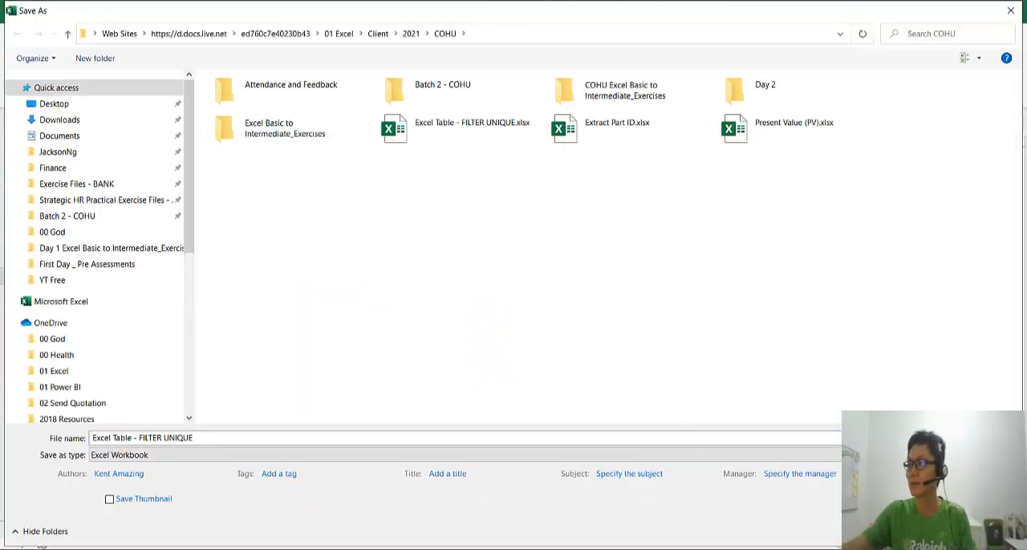
click(984, 532)
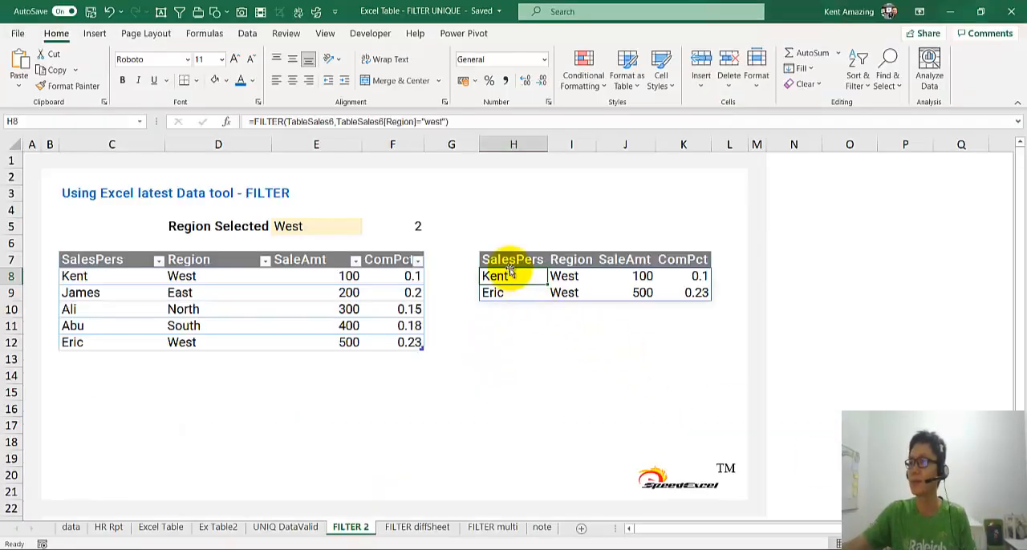
Add "No result" as the if_empty argument of the FILTER formula in H8.
double_click(507, 275)
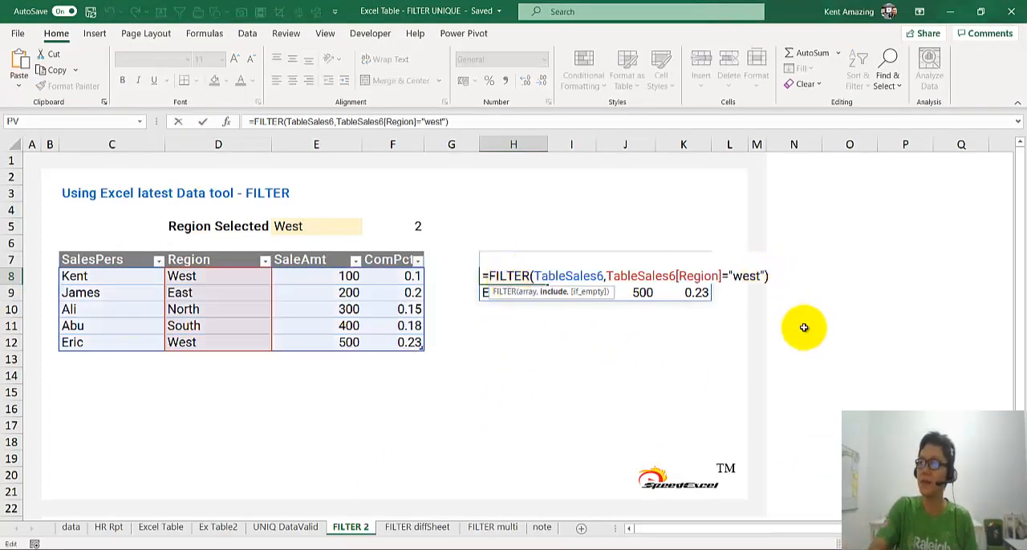
text(,)
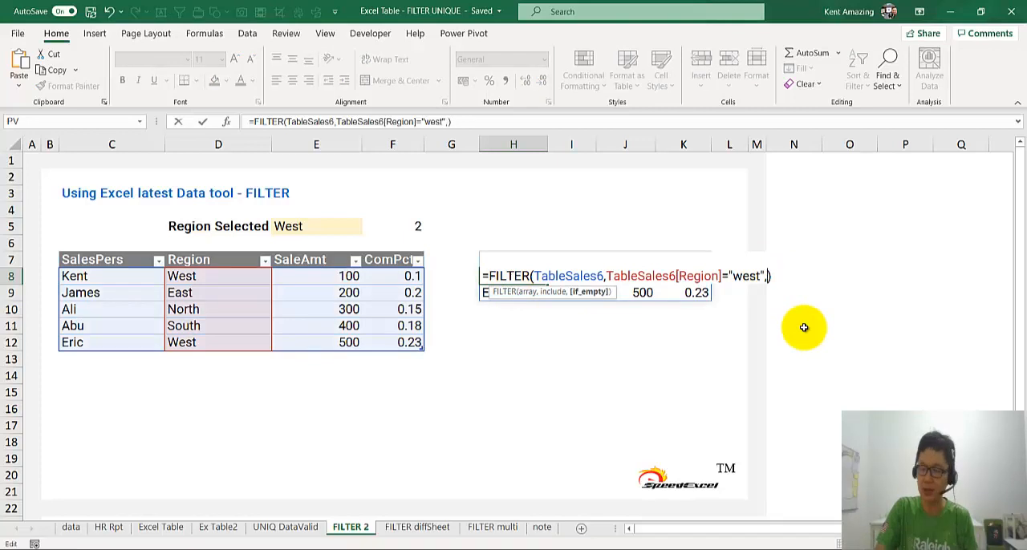
text("No result)
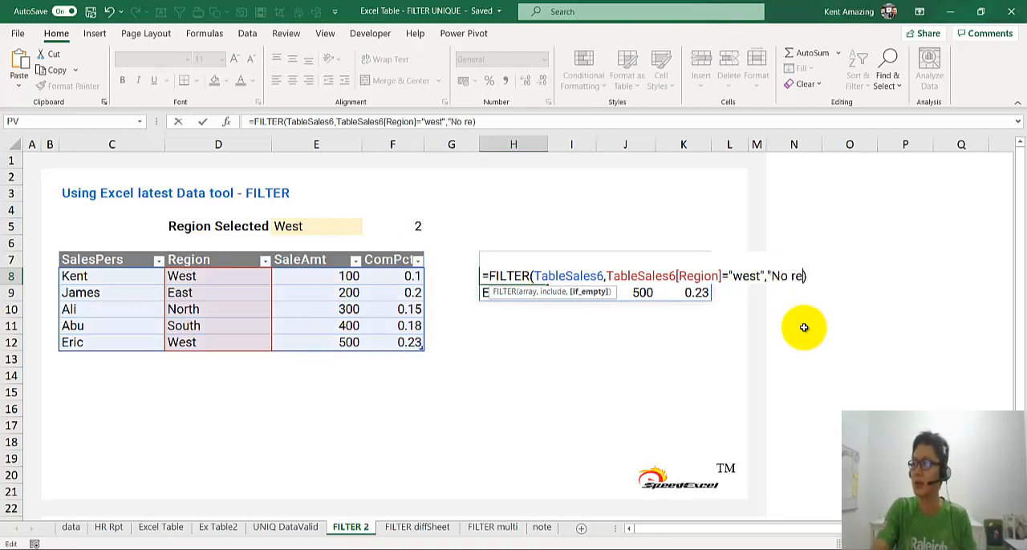
key(Return)
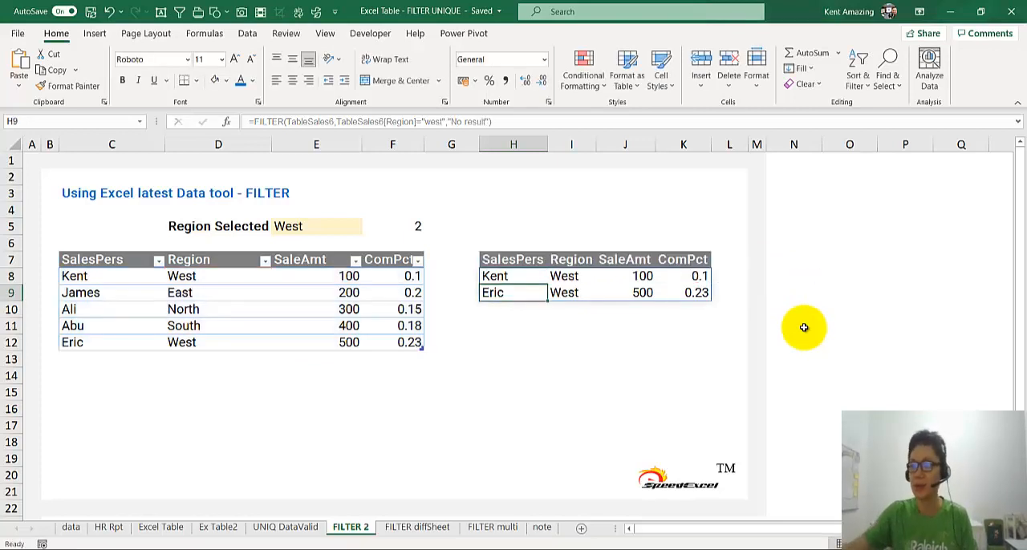
Set the selected region in E5 to Middle.
click(274, 226)
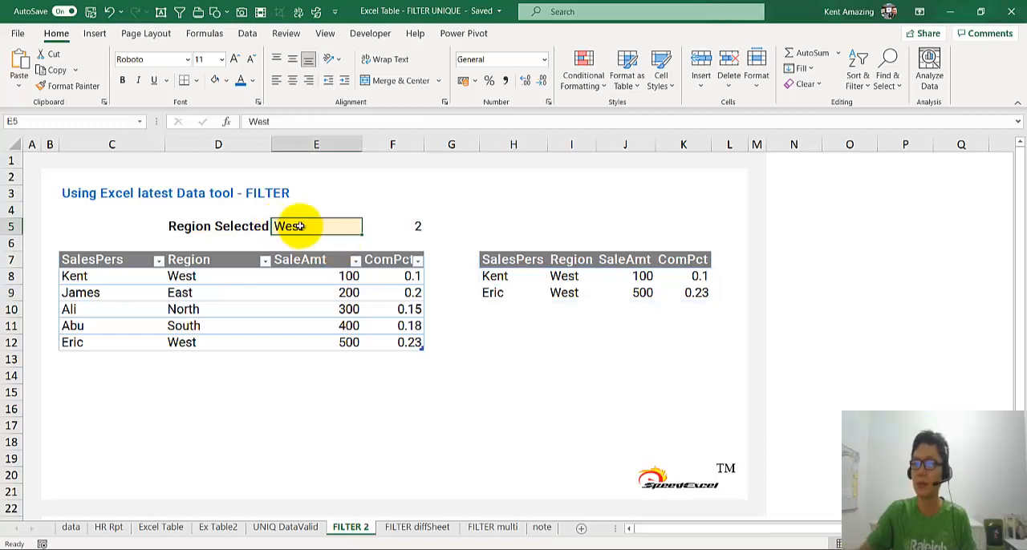
text(Middle)
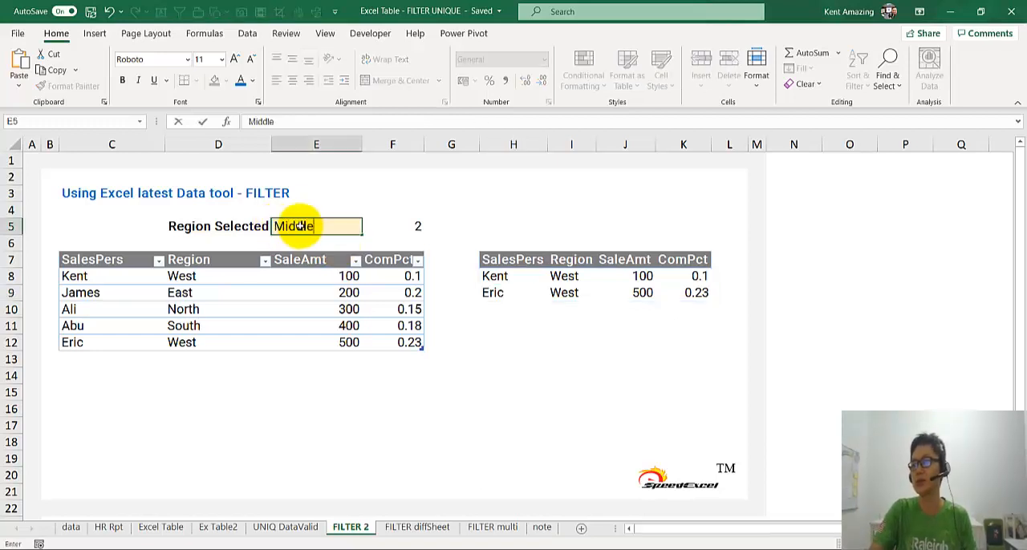
key(Return)
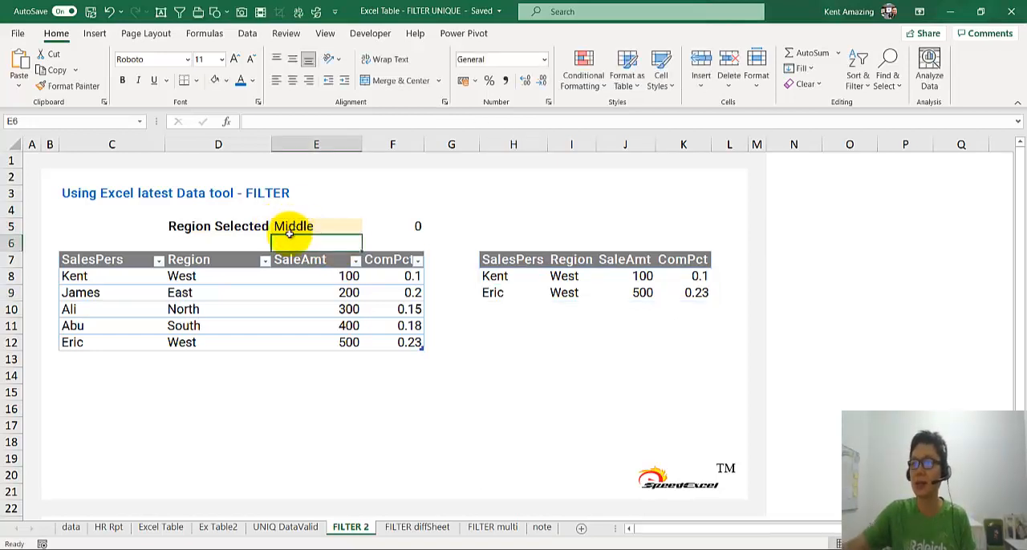
Replace the "west" criterion in the H8 FILTER formula with a reference to the selected region in E5.
click(281, 227)
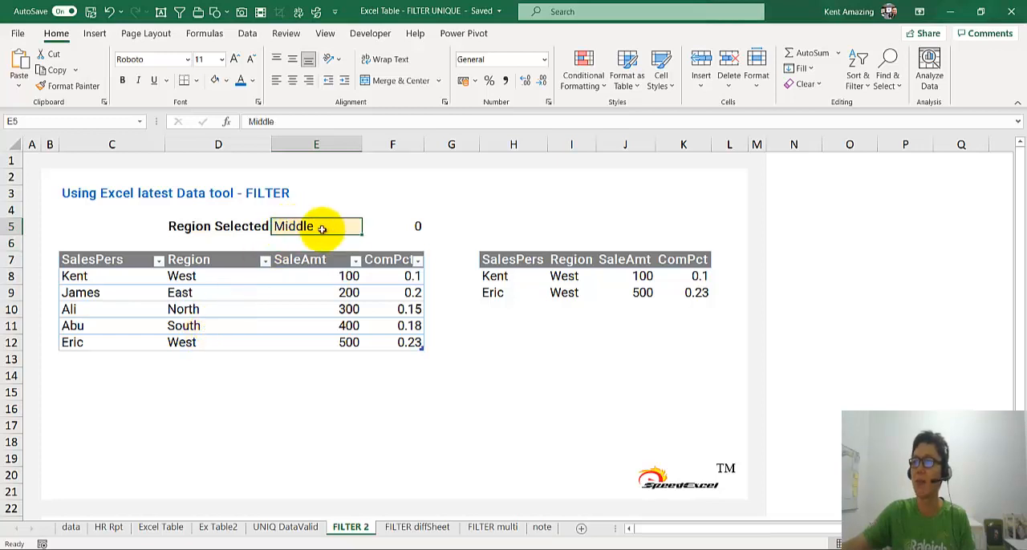
click(492, 273)
double_click(496, 277)
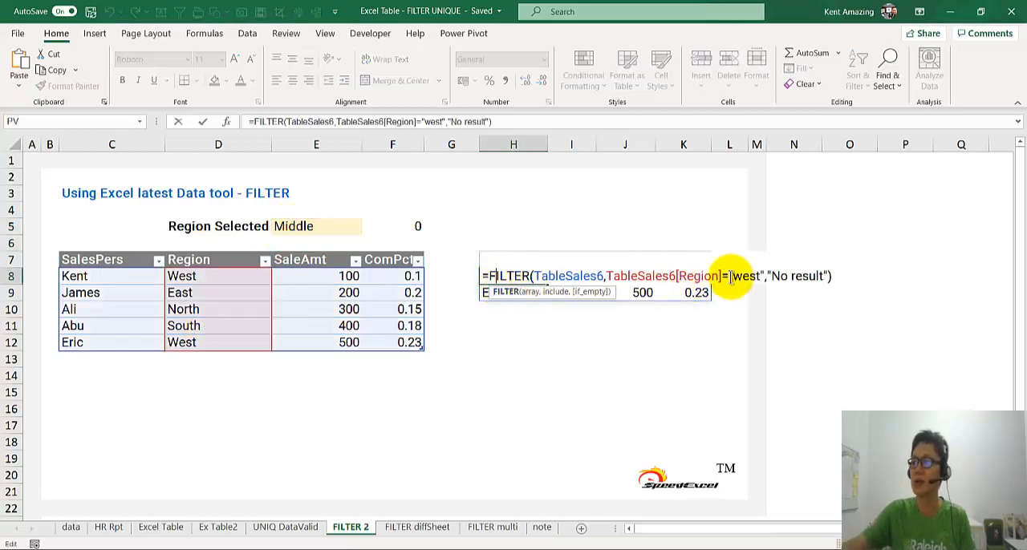
drag(729, 276, 764, 276)
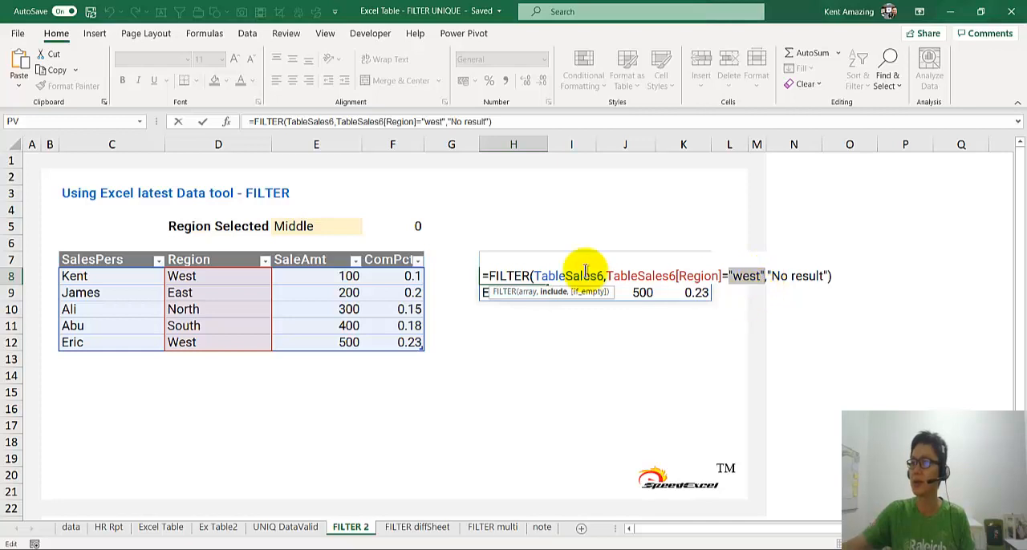
click(338, 226)
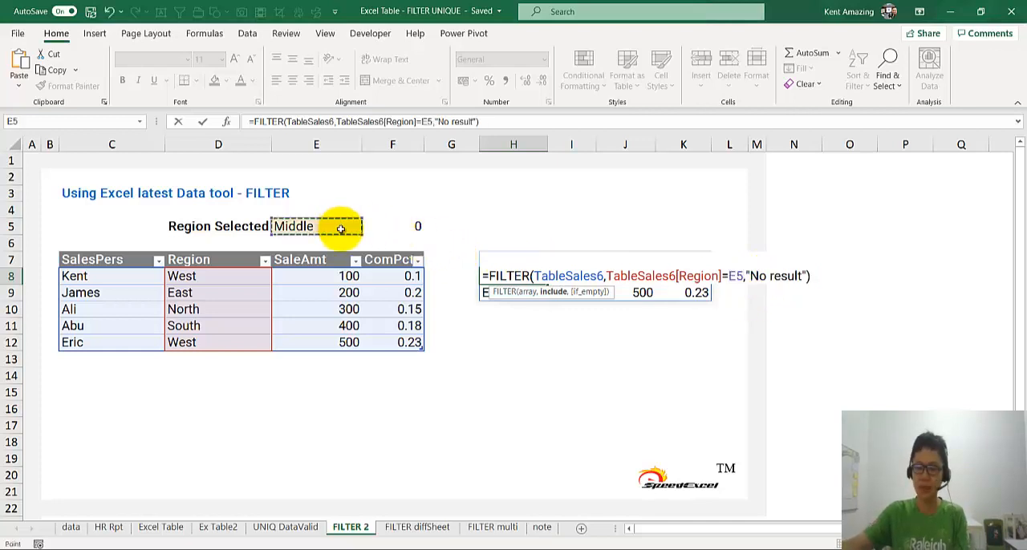
key(Return)
click(495, 277)
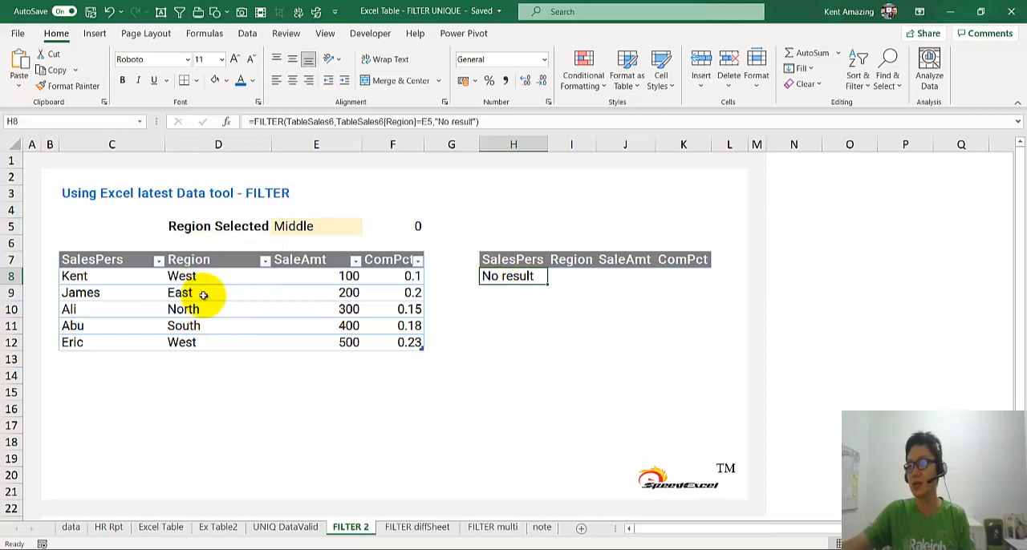
click(293, 225)
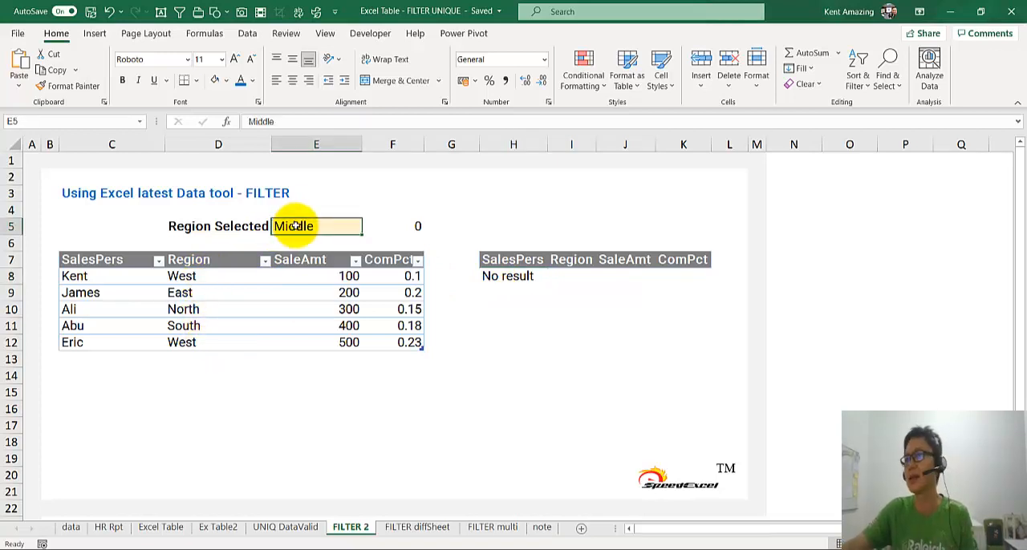
click(247, 32)
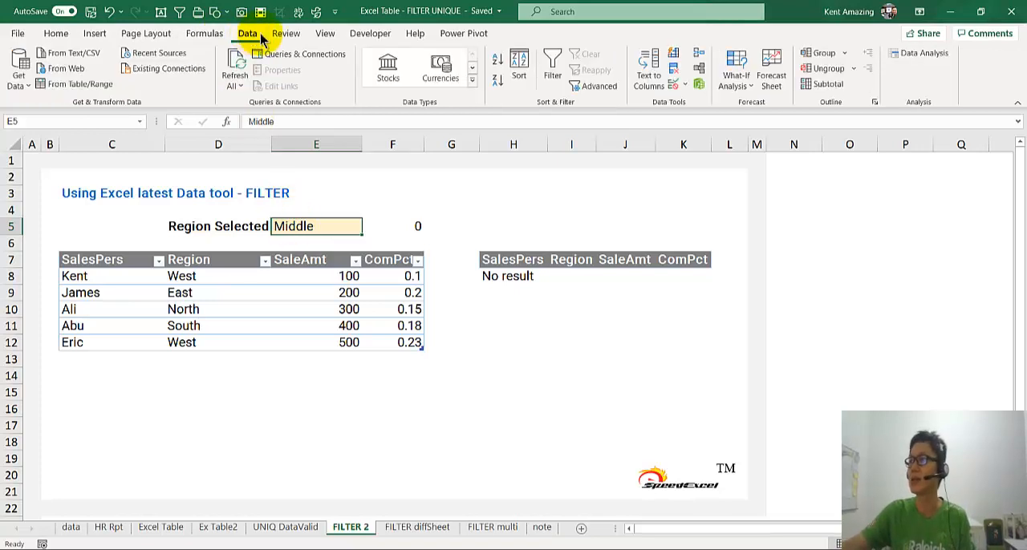
click(672, 69)
click(285, 319)
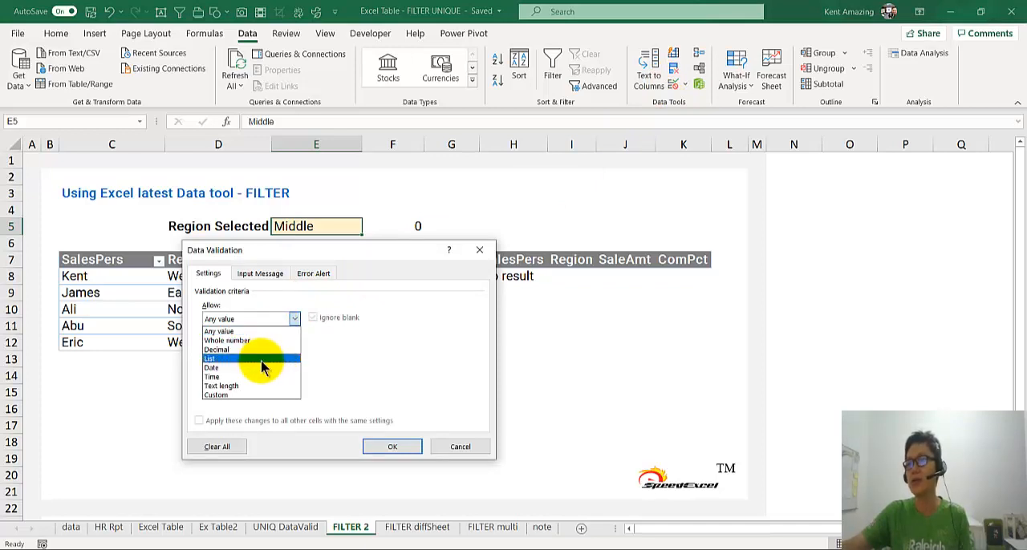
key(Escape)
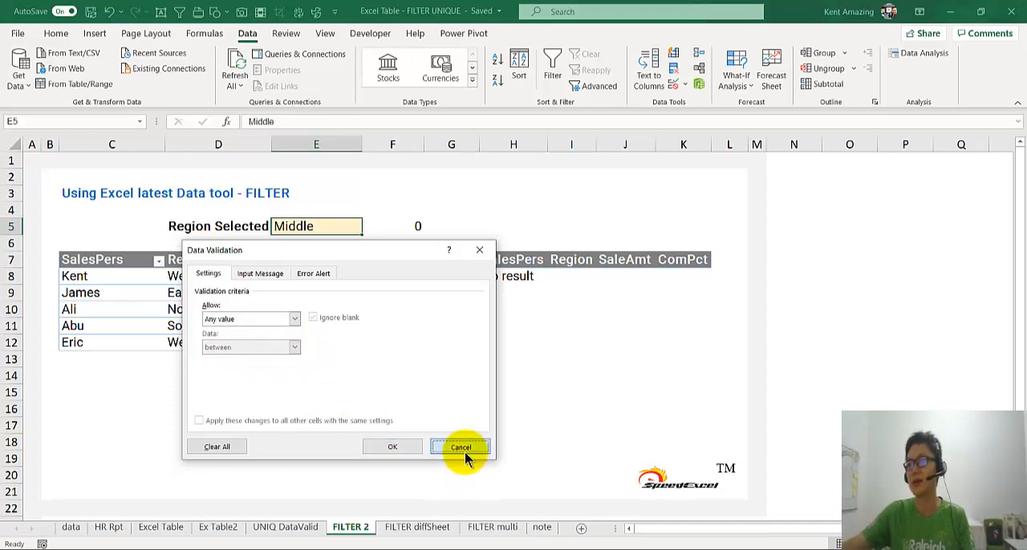
click(461, 447)
Enter the formula =UNIQUE(TableSales6[Region]) in cell O7 to list the distinct regions.
click(846, 261)
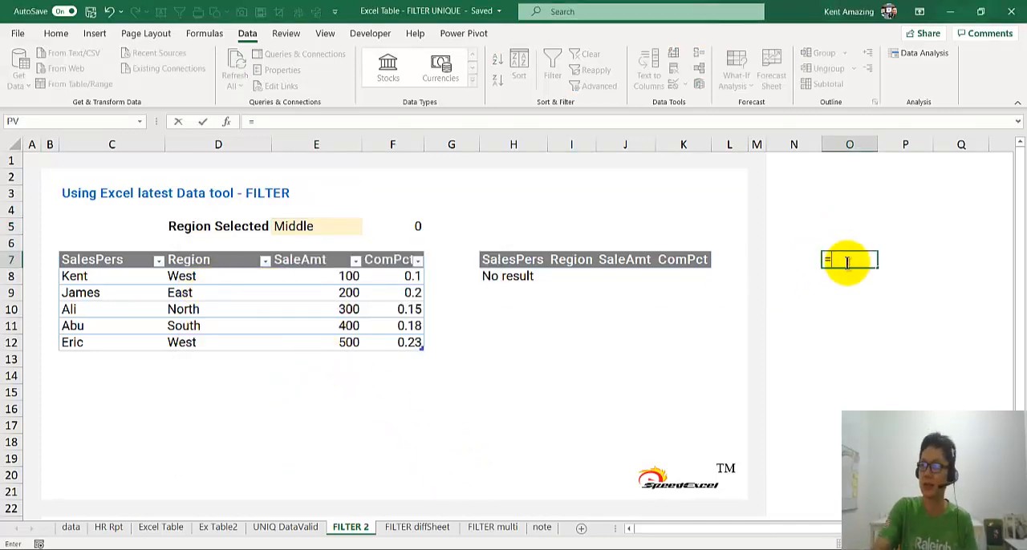
text(=uni)
key(Down)
key(Down)
key(Tab)
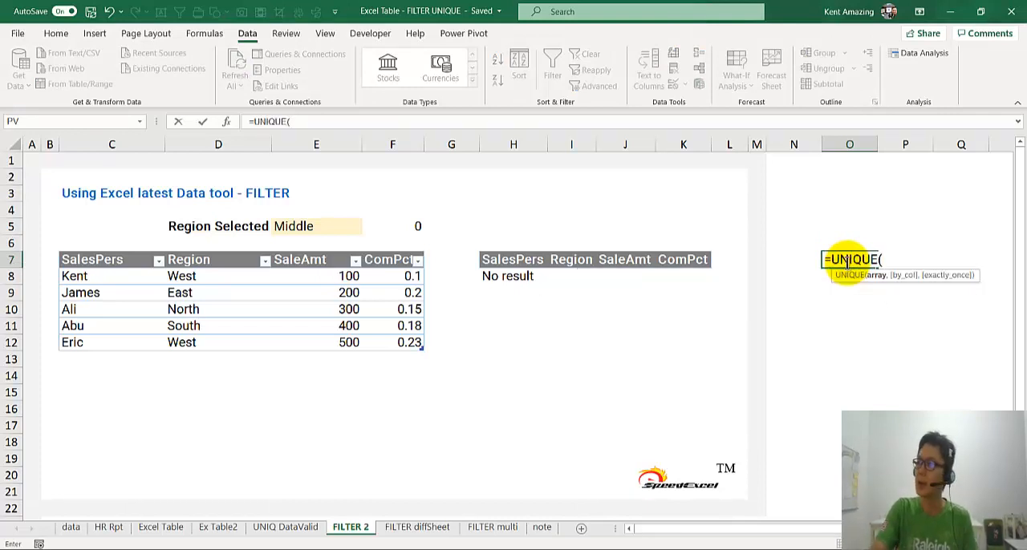
text(tab)
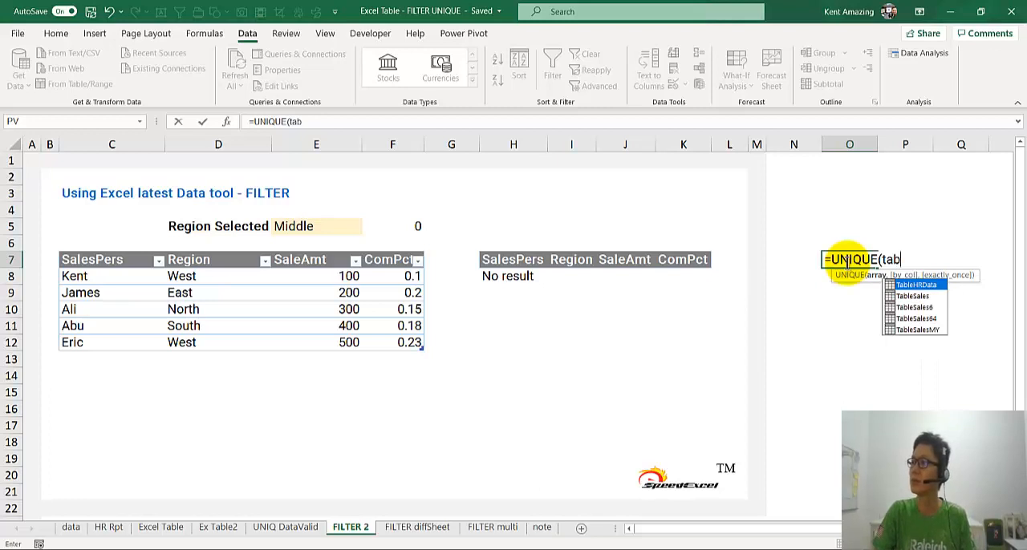
key(Down)
key(Down)
key(Tab)
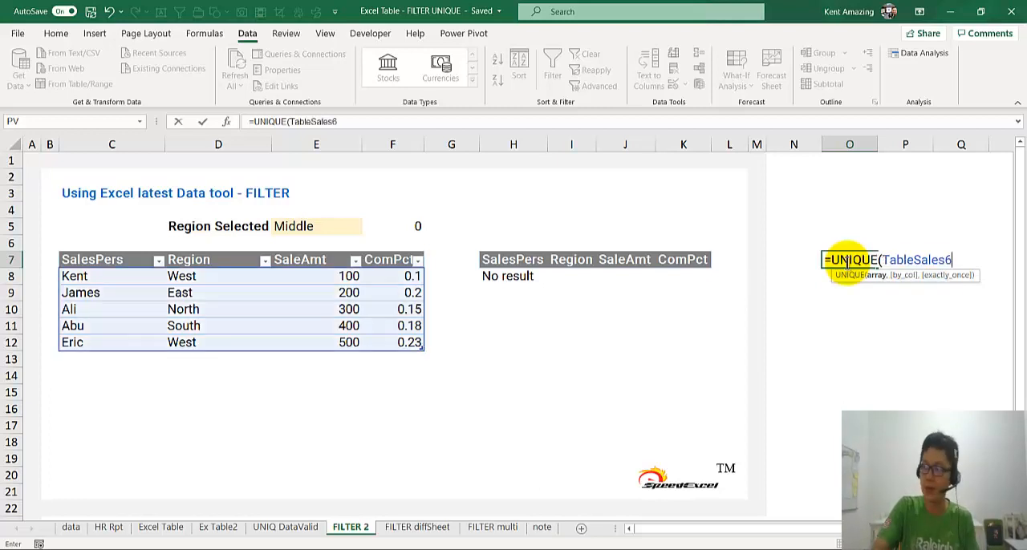
text([re)
key(Tab)
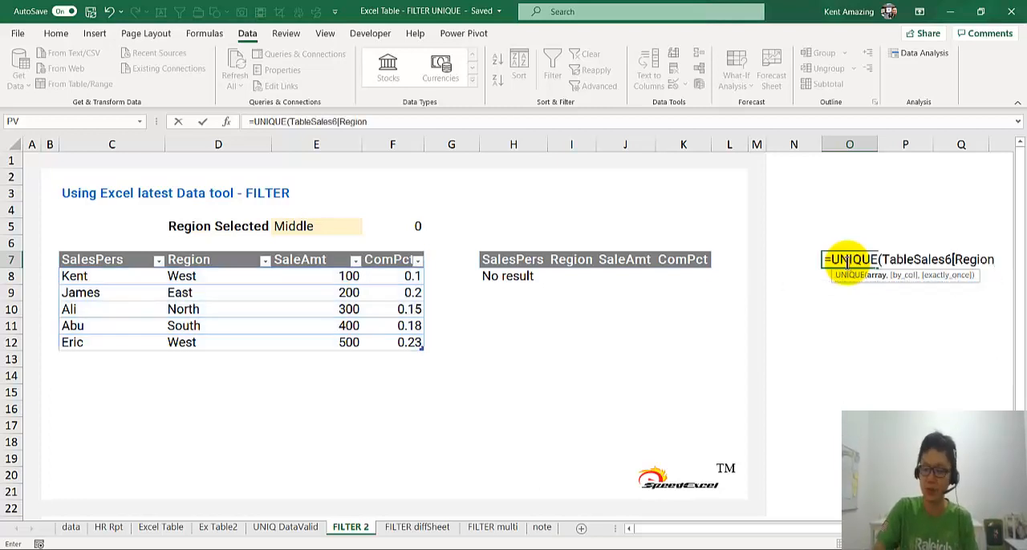
text(]))
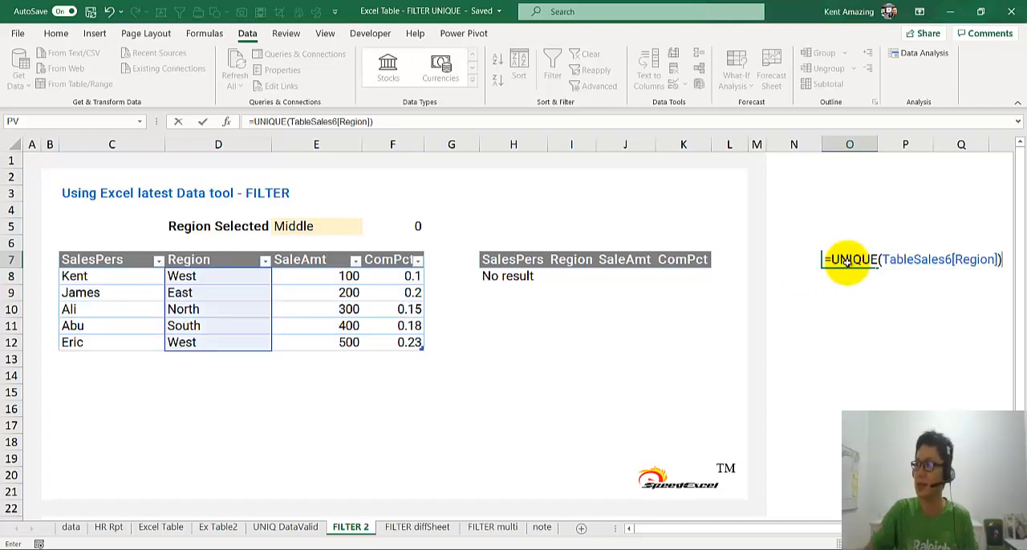
key(Return)
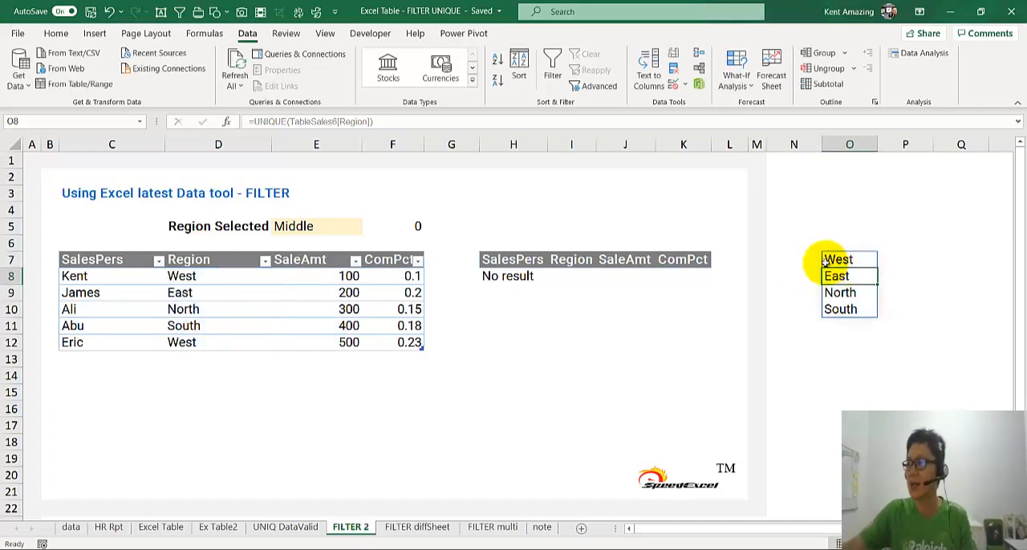
Add list data validation to E5 with the spilled range =$O$7# as its source.
click(303, 227)
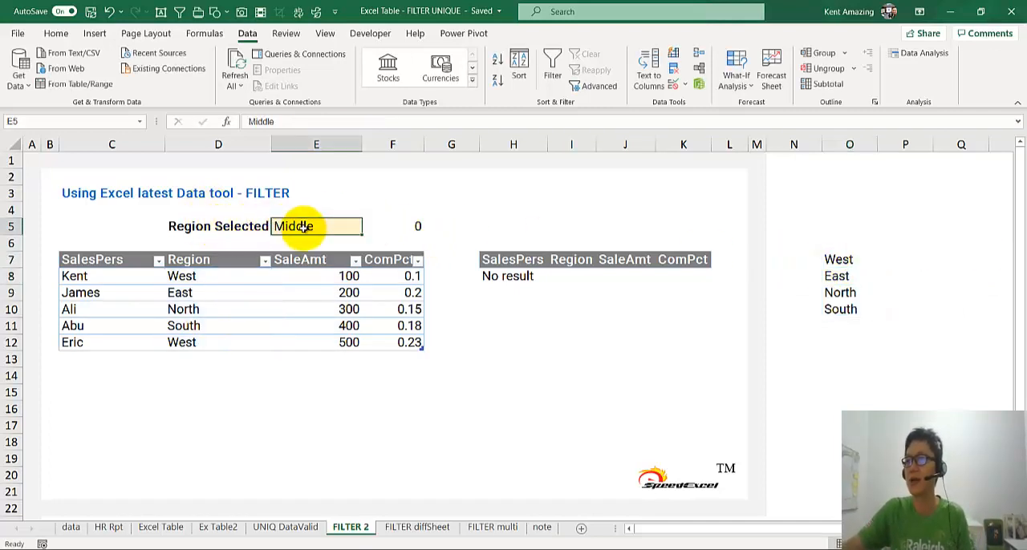
click(674, 83)
click(250, 319)
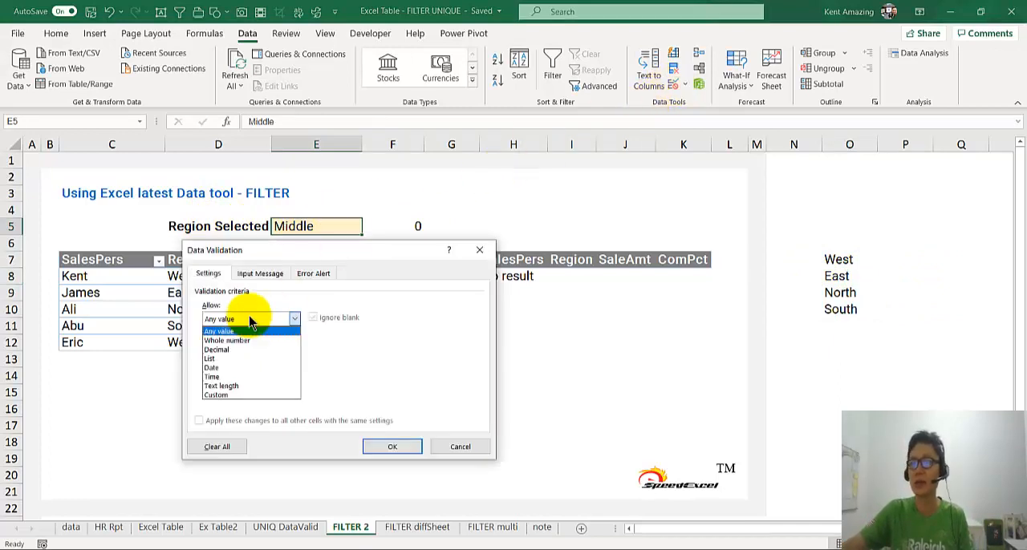
click(239, 359)
click(243, 374)
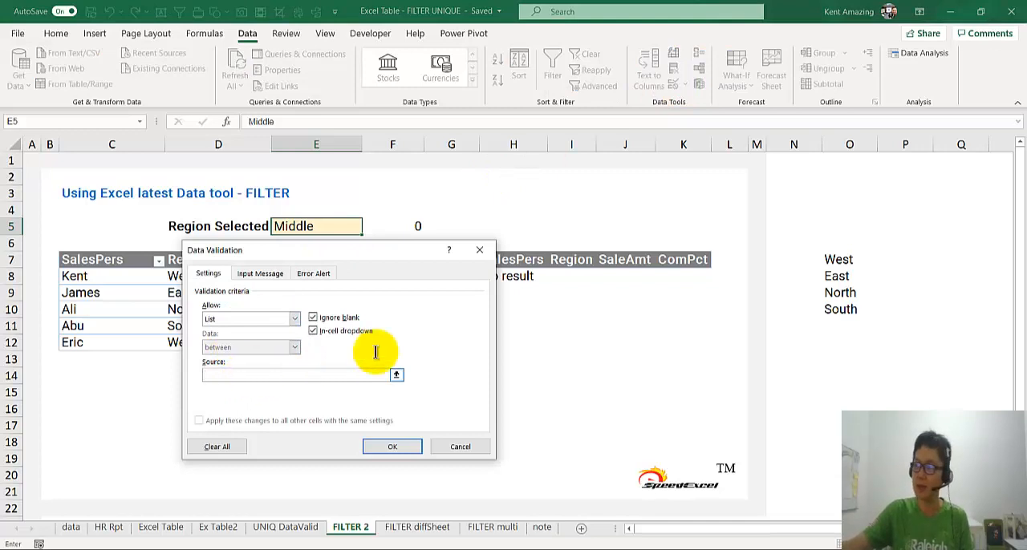
click(837, 259)
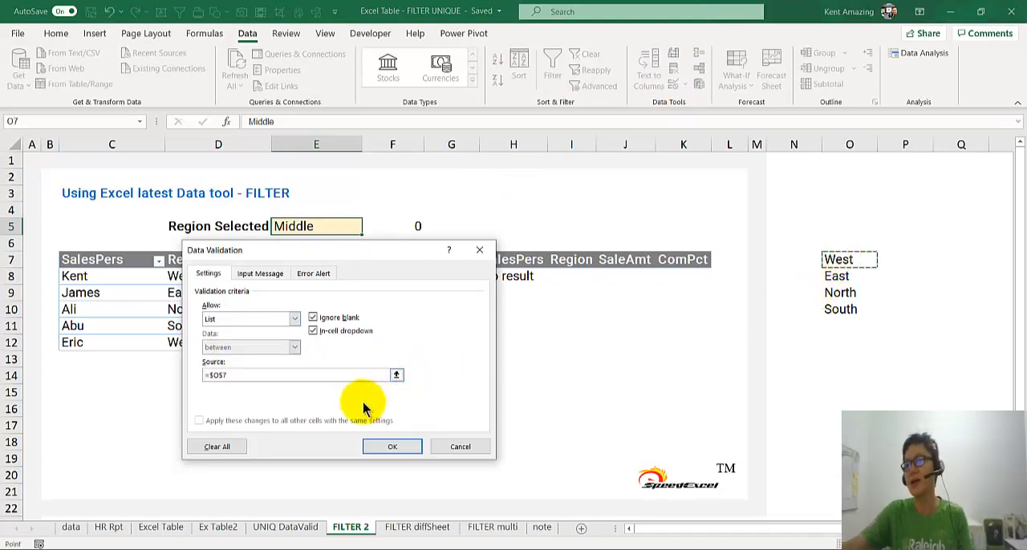
text(#)
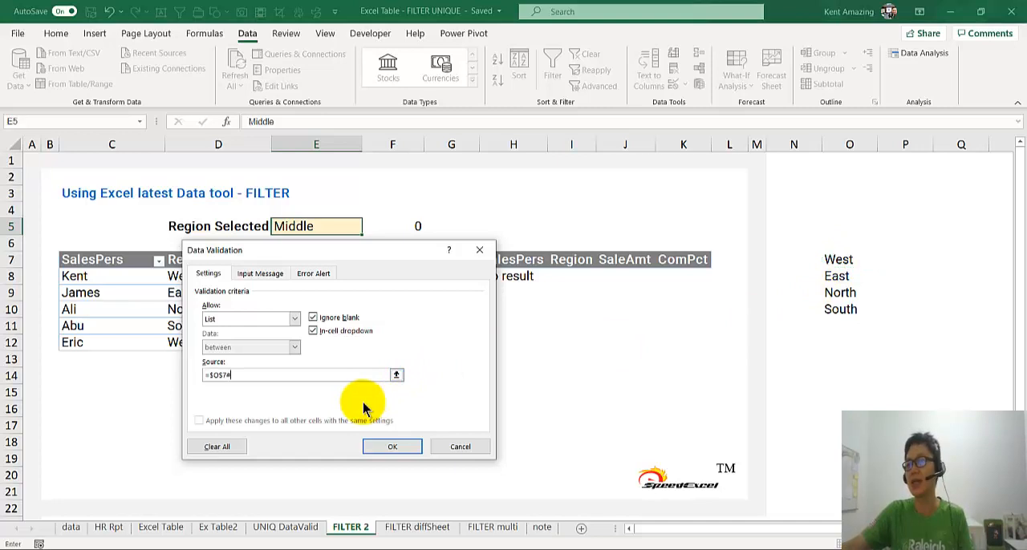
click(377, 448)
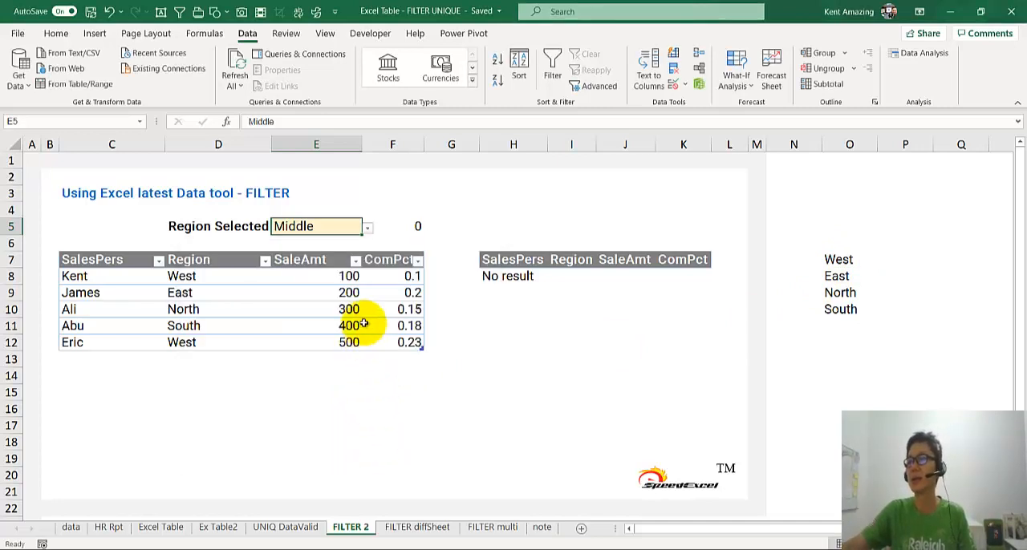
Test the region dropdown in E5 by choosing East and West in turn.
click(365, 229)
click(347, 248)
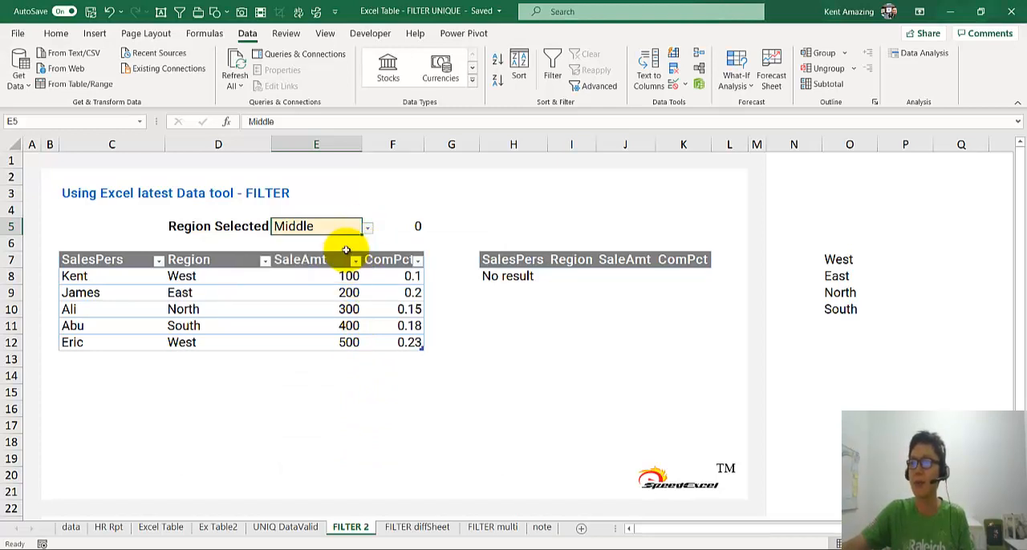
click(367, 228)
click(345, 274)
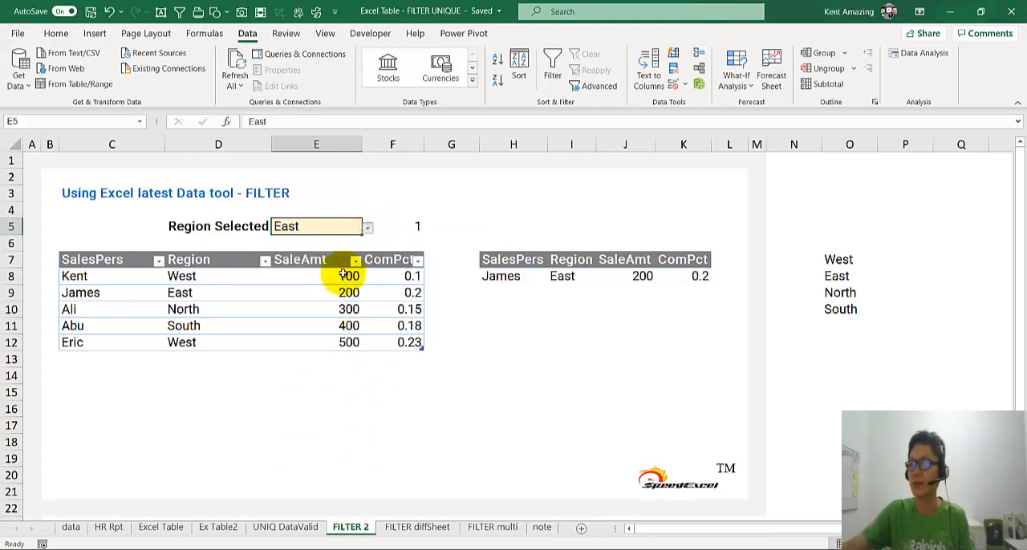
click(368, 229)
click(347, 240)
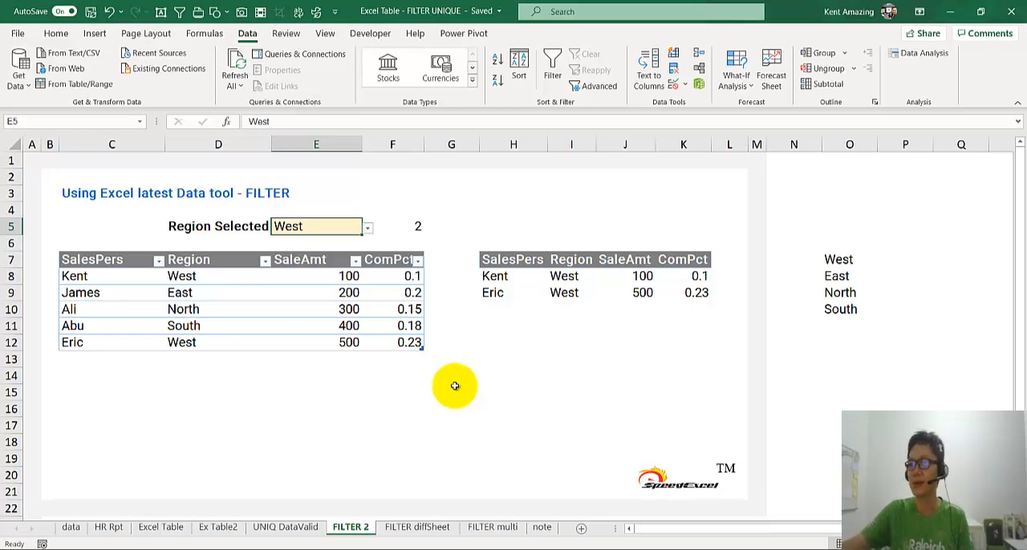
Remove the "No result" if_empty argument from the FILTER formula in H8.
click(526, 278)
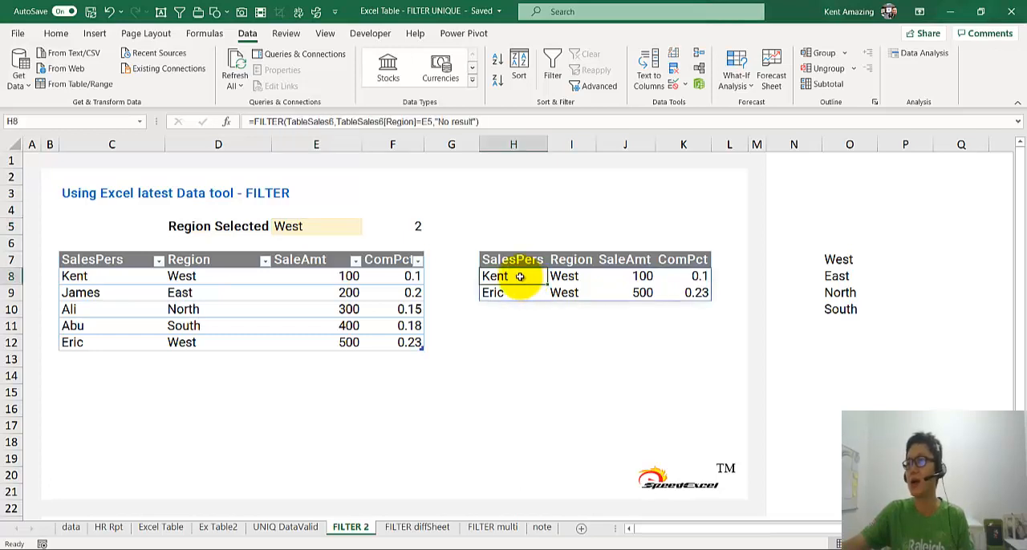
double_click(520, 277)
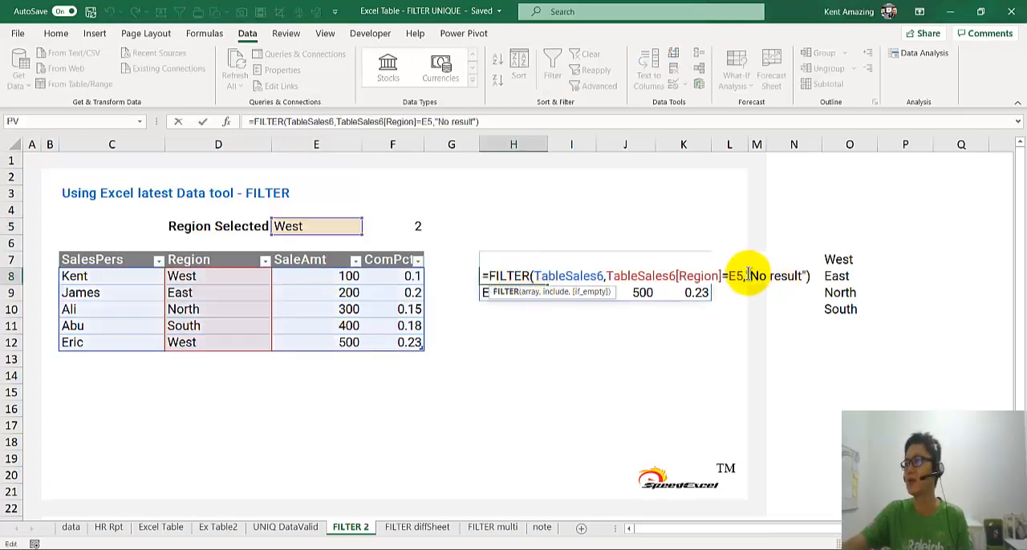
drag(747, 275, 808, 275)
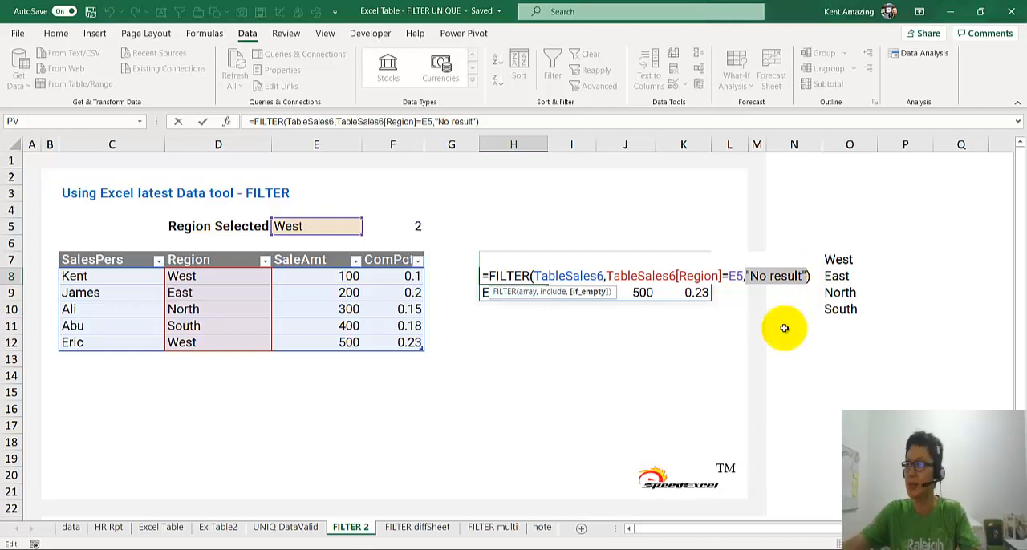
key(Delete)
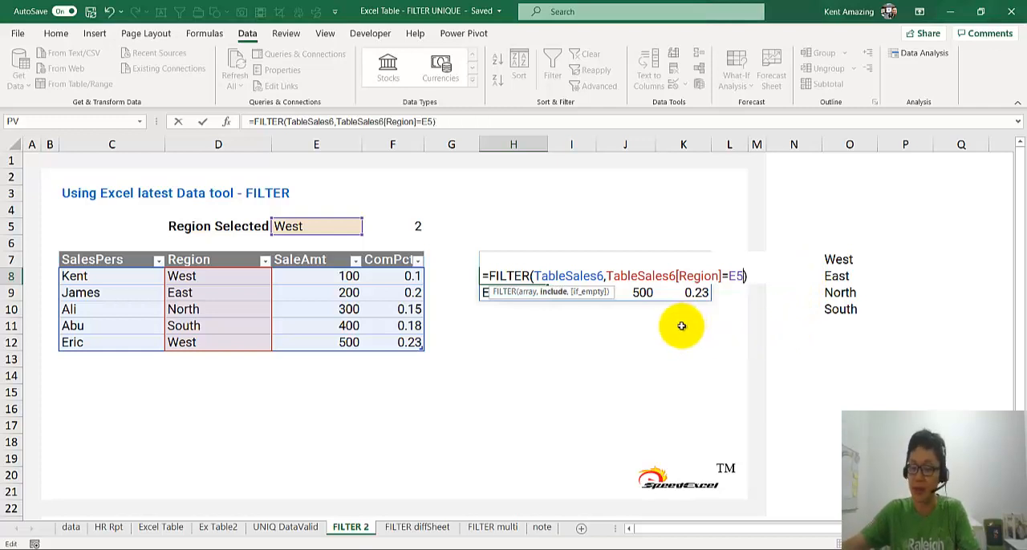
key(Return)
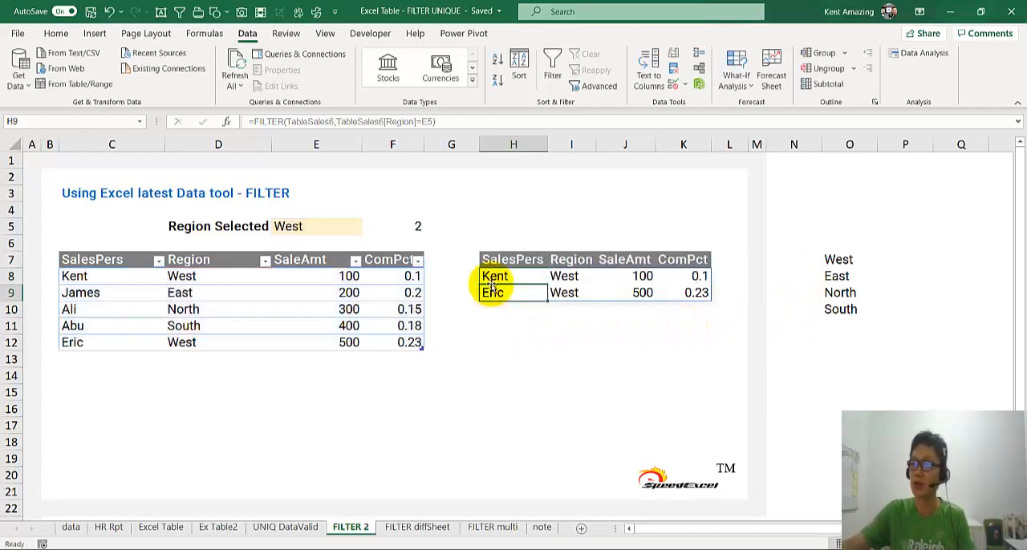
Choose East from the region dropdown in E5.
click(290, 227)
click(366, 227)
click(304, 252)
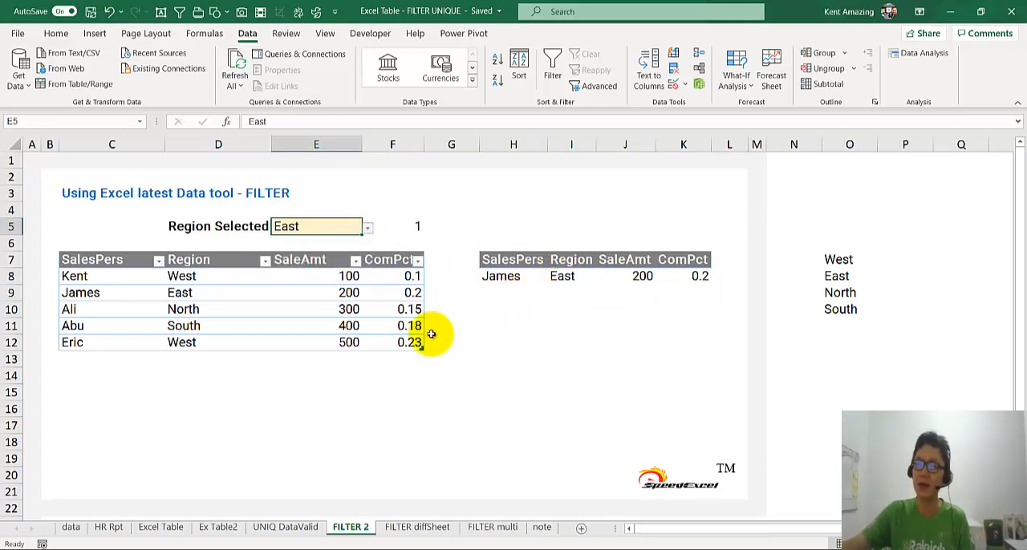
Review the FILTER formula in H8 and the formula in F5 beside the selected region.
click(497, 277)
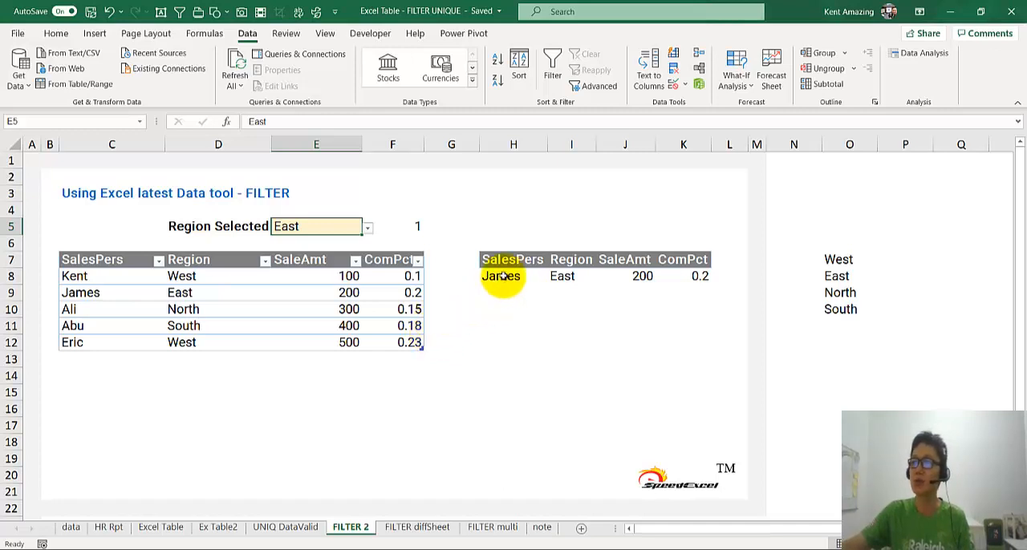
double_click(497, 277)
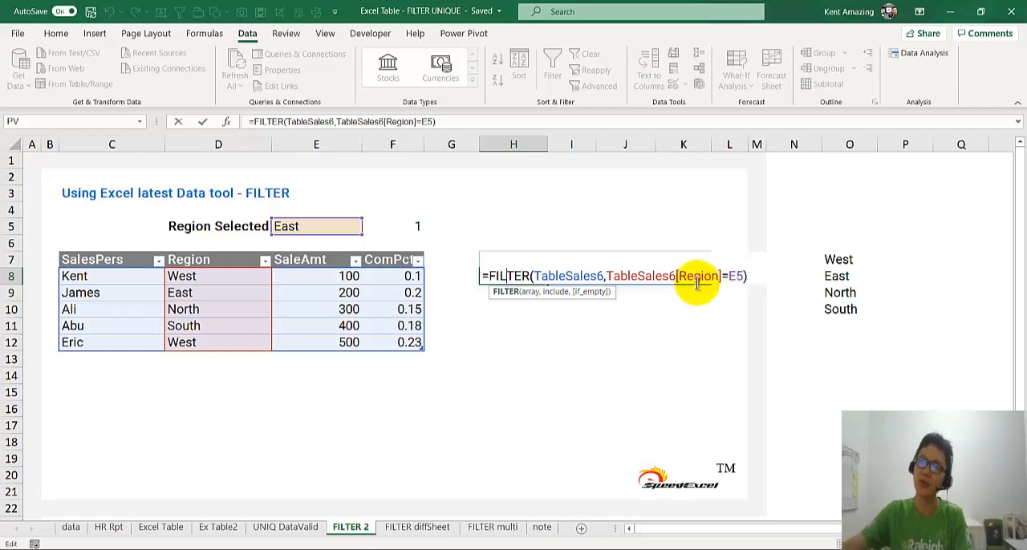
key(Return)
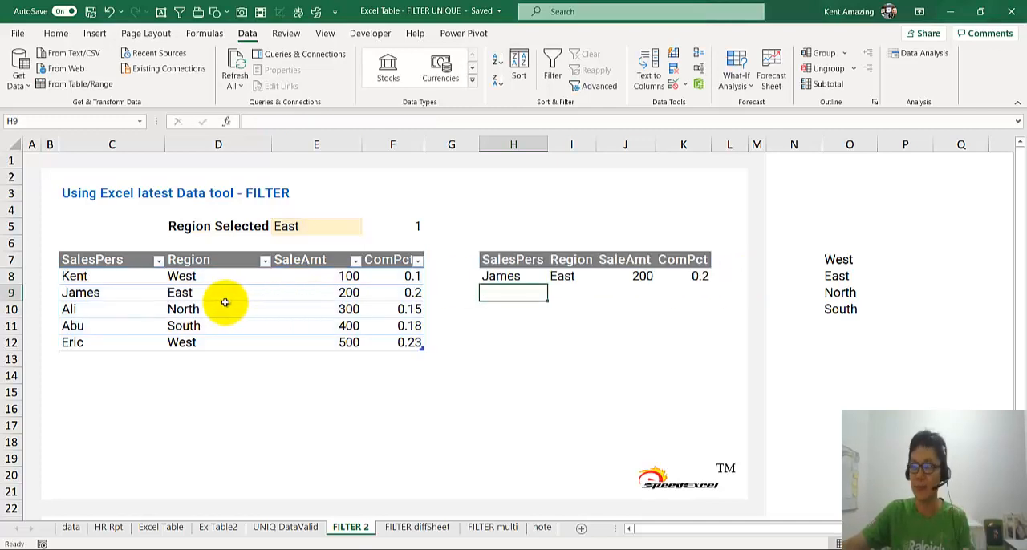
click(401, 227)
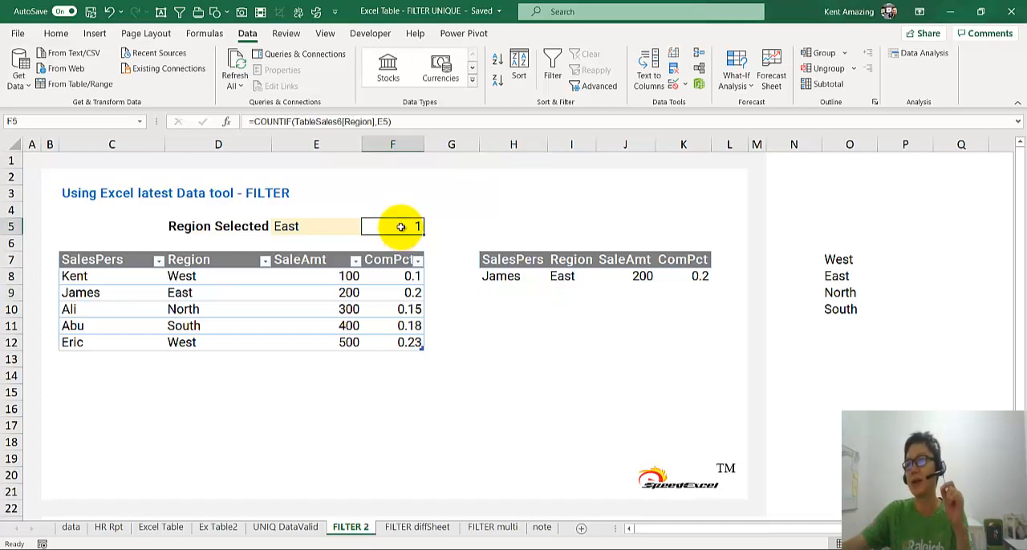
Look over the FILTER diffSheet and FILTER multi sheets, and view the region dropdown options in K8 on the UNIQ DataValid sheet.
click(413, 529)
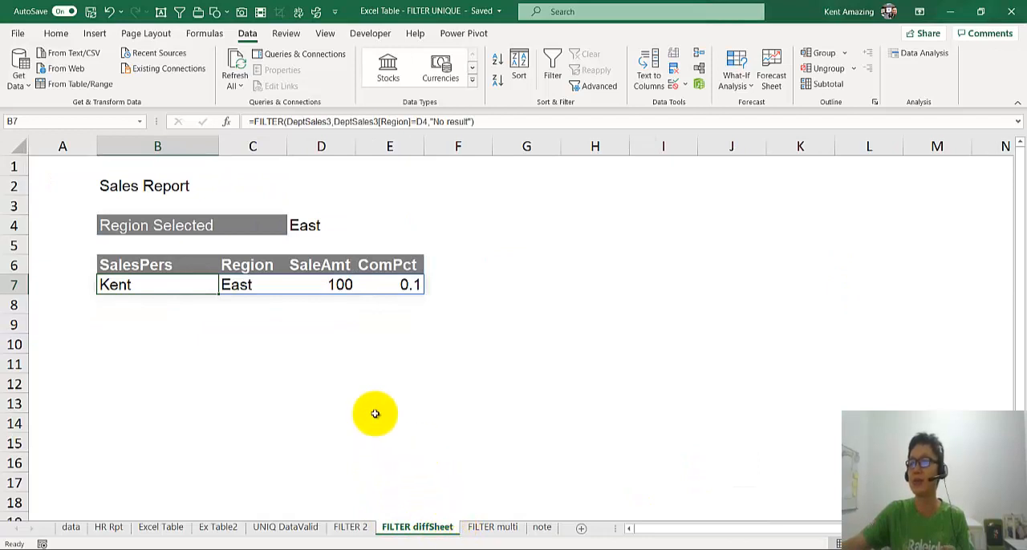
click(484, 531)
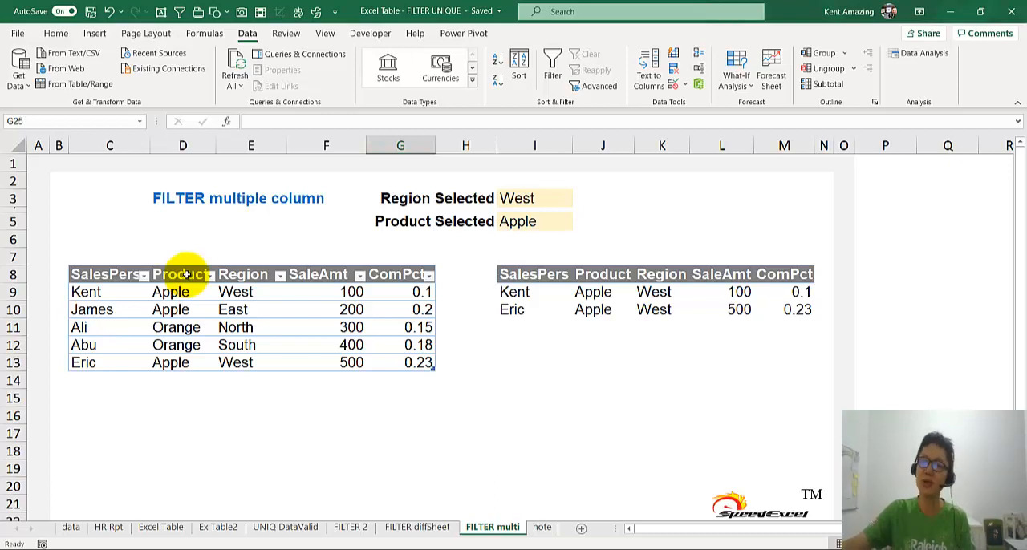
click(285, 527)
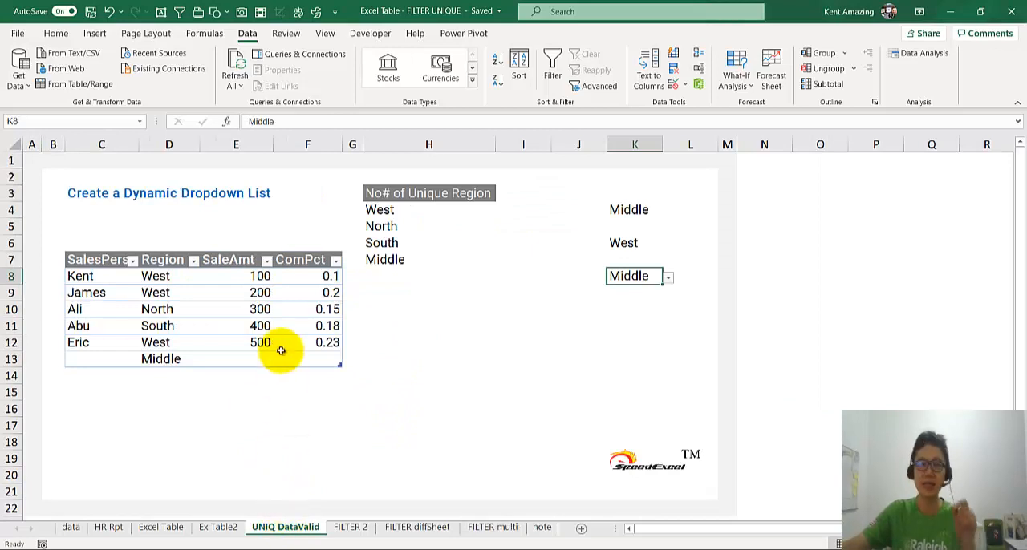
click(668, 281)
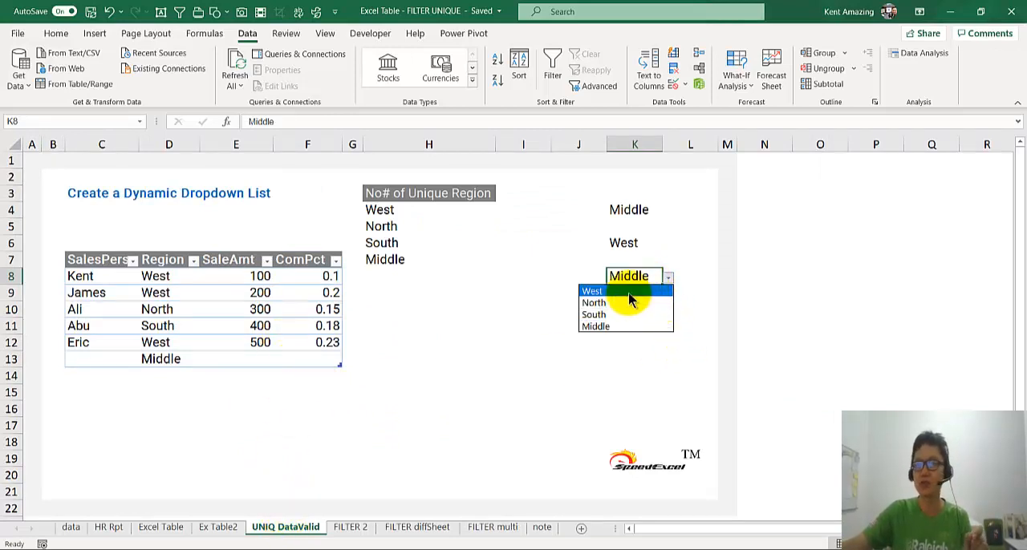
click(465, 333)
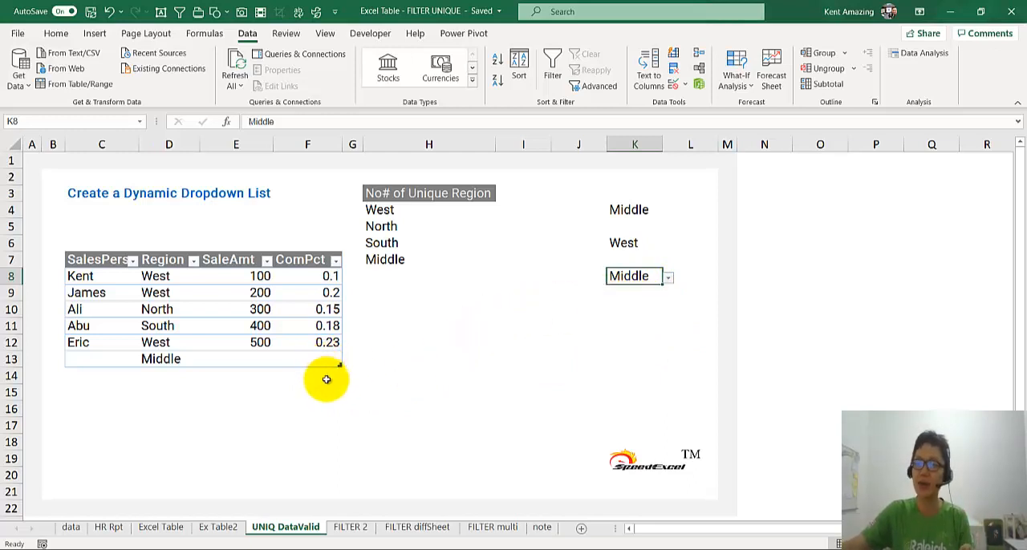
Return to the FILTER 2 sheet and open the FILTER formula in H8 for editing.
click(353, 529)
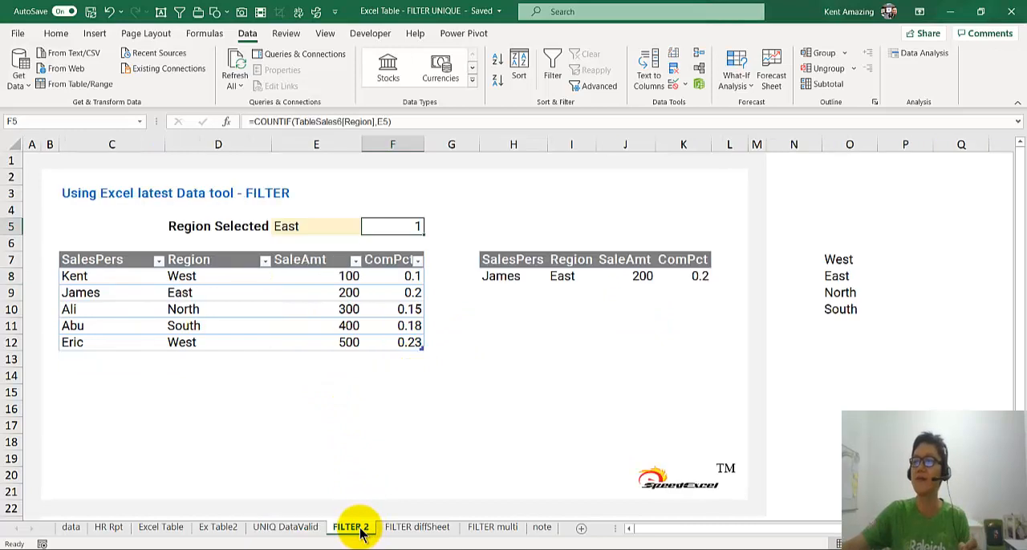
click(506, 277)
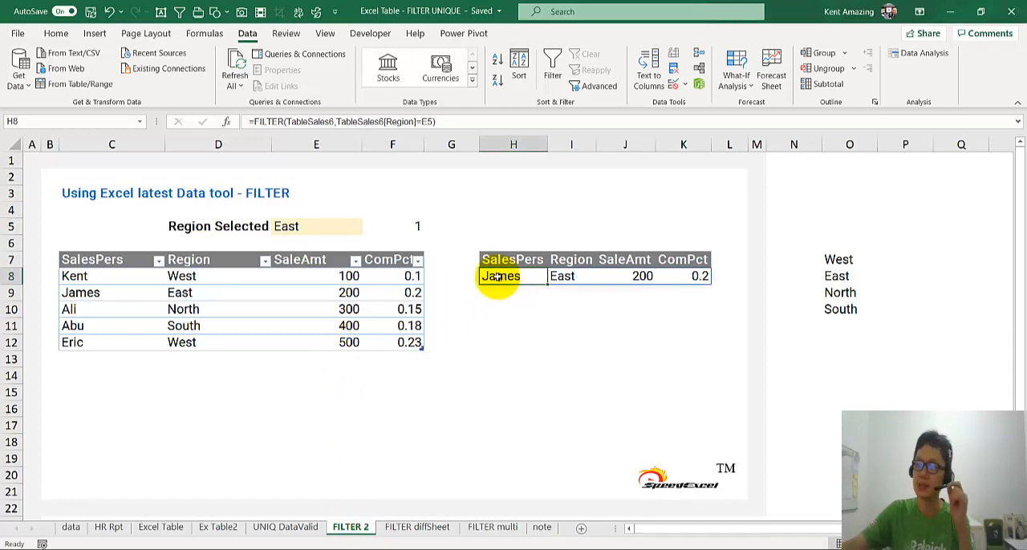
double_click(498, 276)
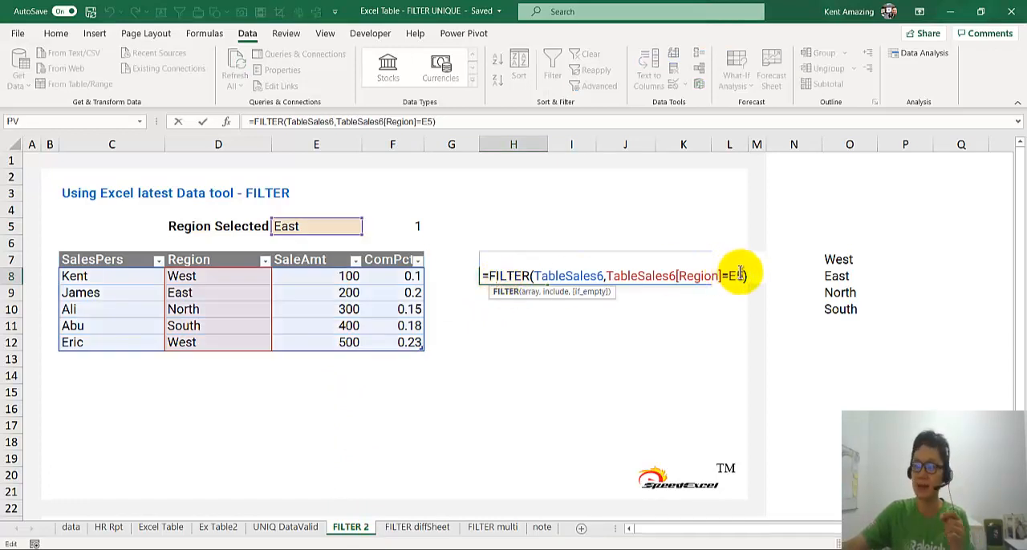